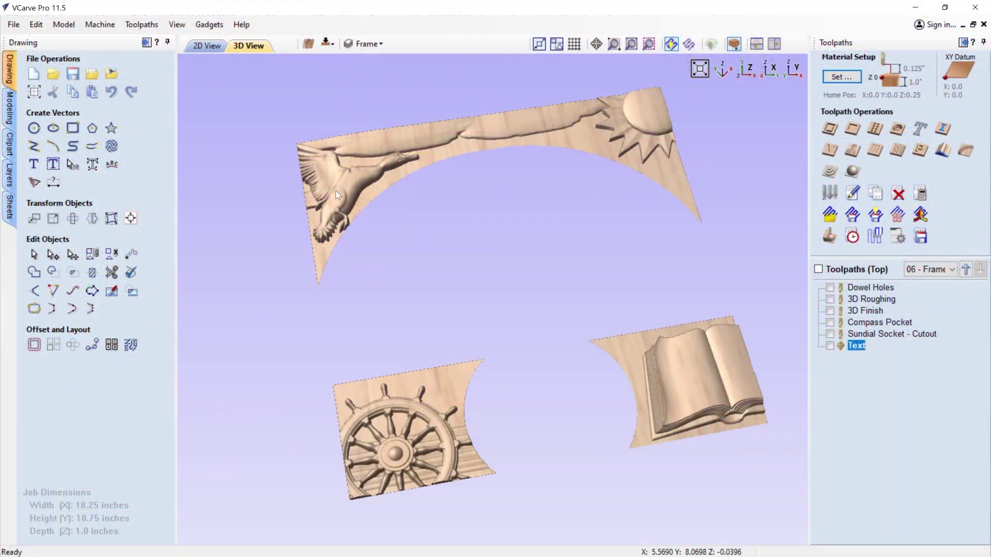
Inspect the finished frame by selecting, deselecting and reselecting the duck relief.
left_click(336, 192)
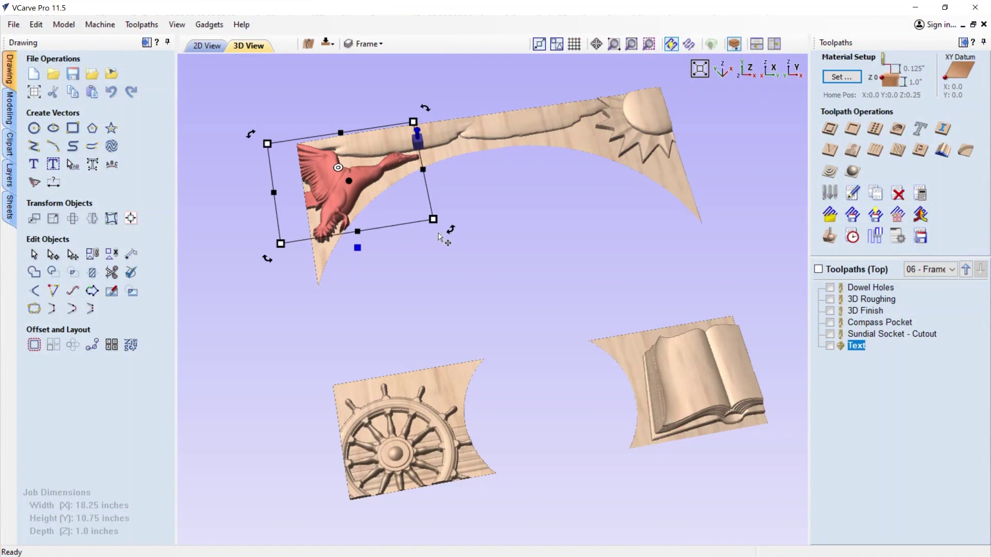
left_click(456, 218)
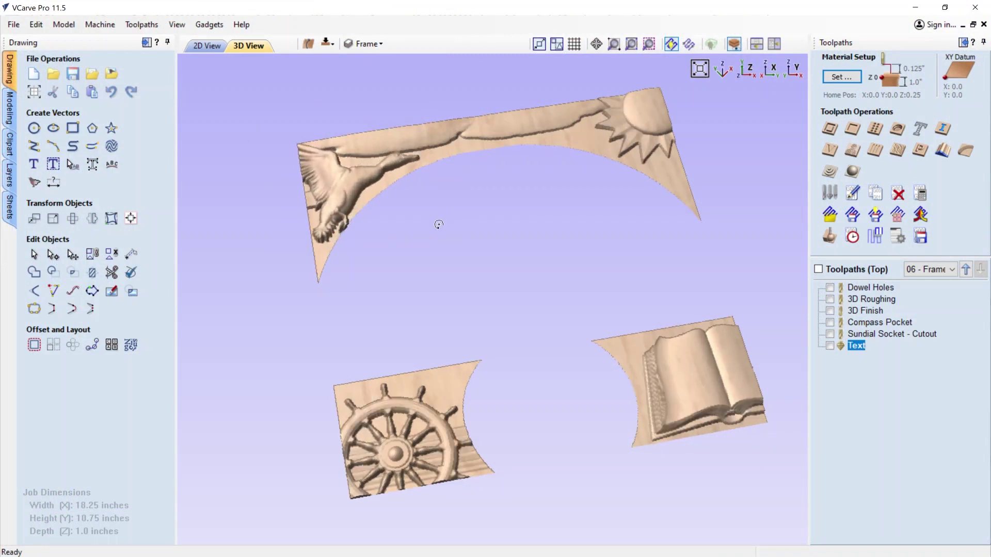
left_click(419, 139)
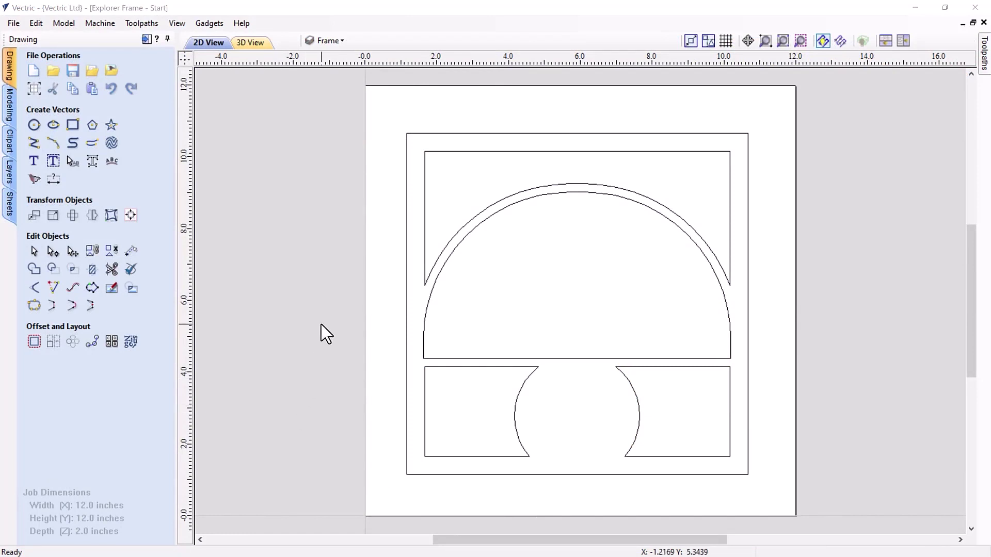
Check the outer rectangle, arch and lower frame shapes, then tile the 2D and 3D views side by side.
left_click(406, 335)
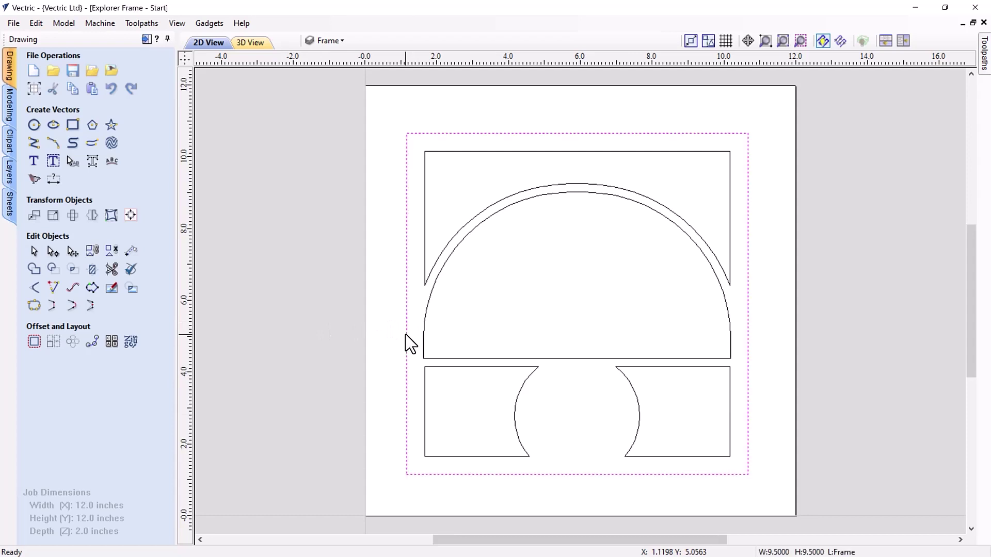
left_click(435, 288)
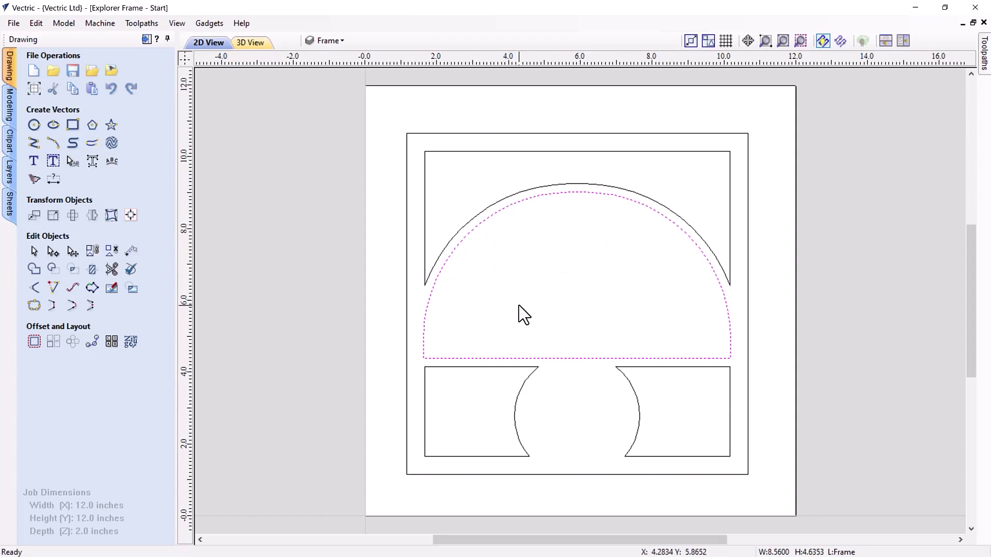
left_click(425, 277)
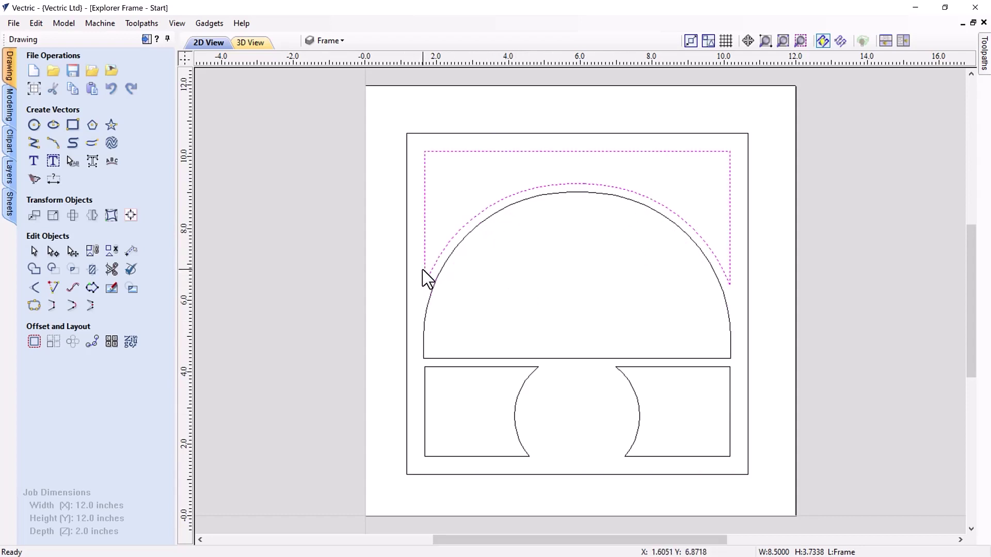
left_click(451, 368, "shift")
left_click(631, 388, "shift")
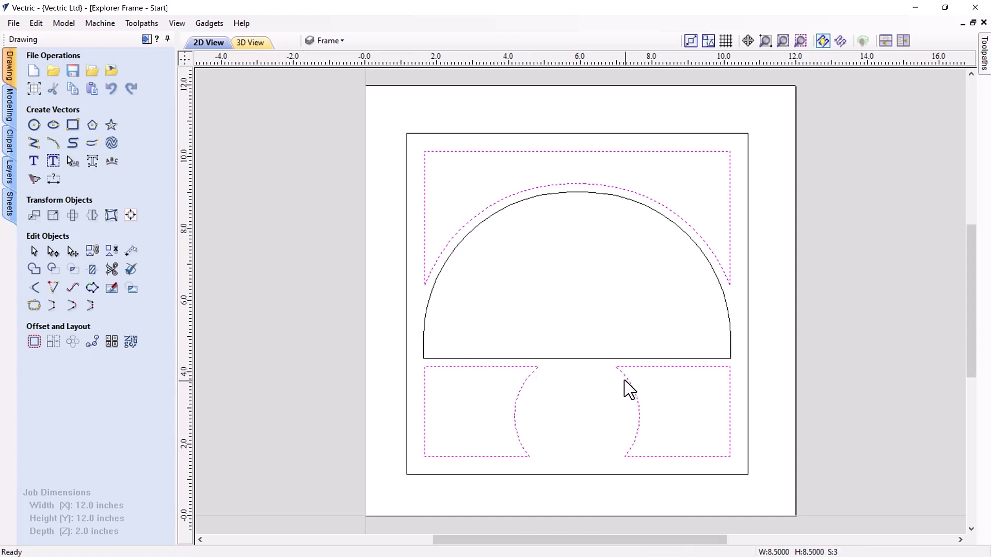
left_click(568, 418)
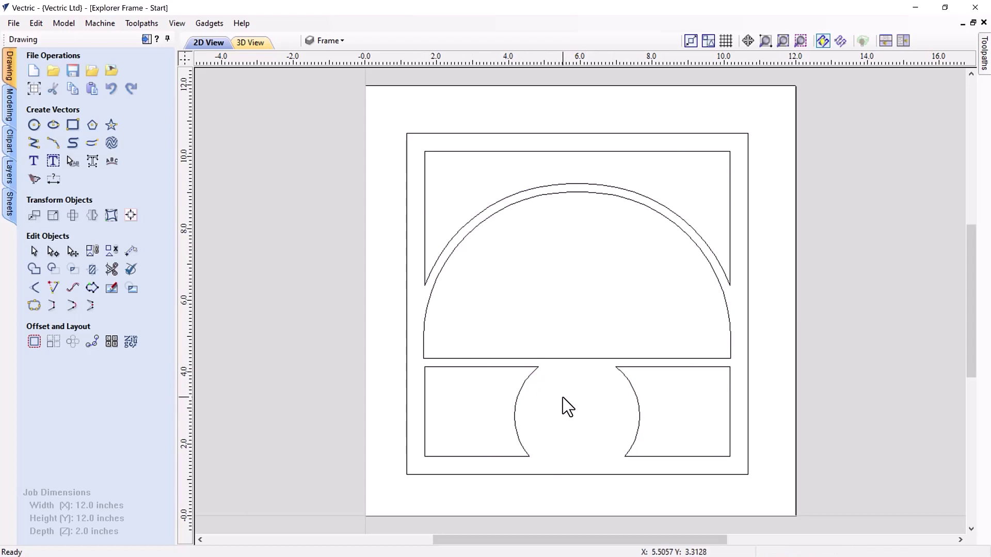
left_click(903, 41)
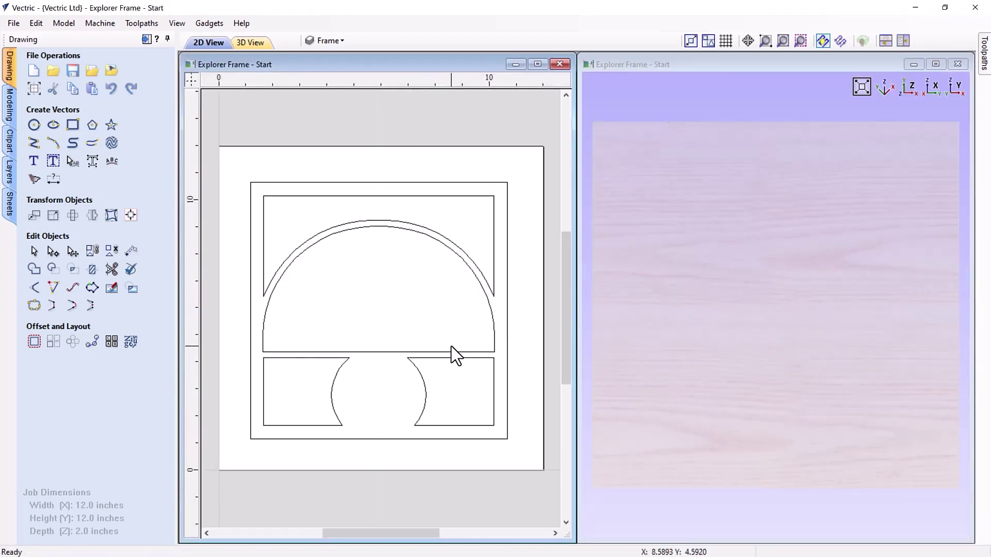
Expand the Clipart library folders and display the Animals relief thumbnails.
left_click(15, 139)
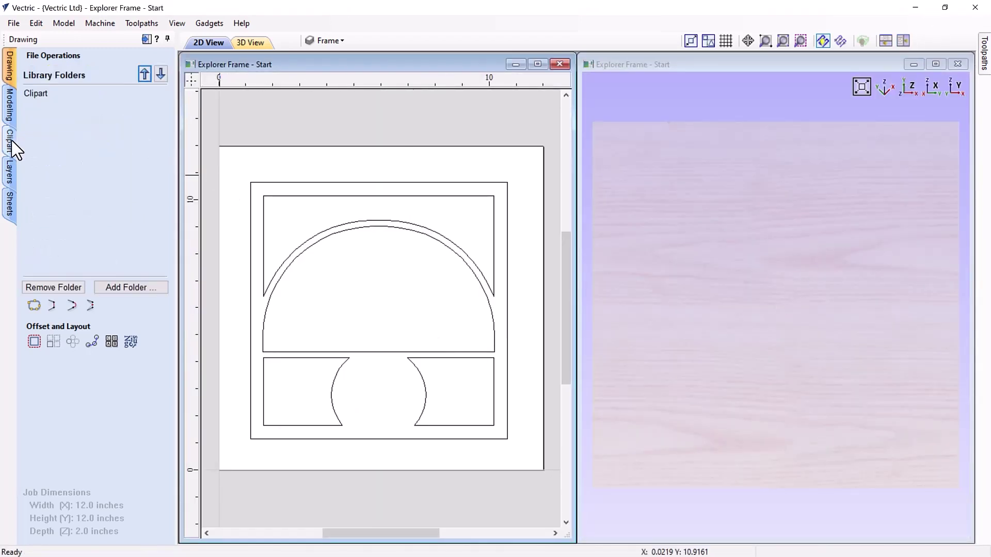
left_click(36, 95)
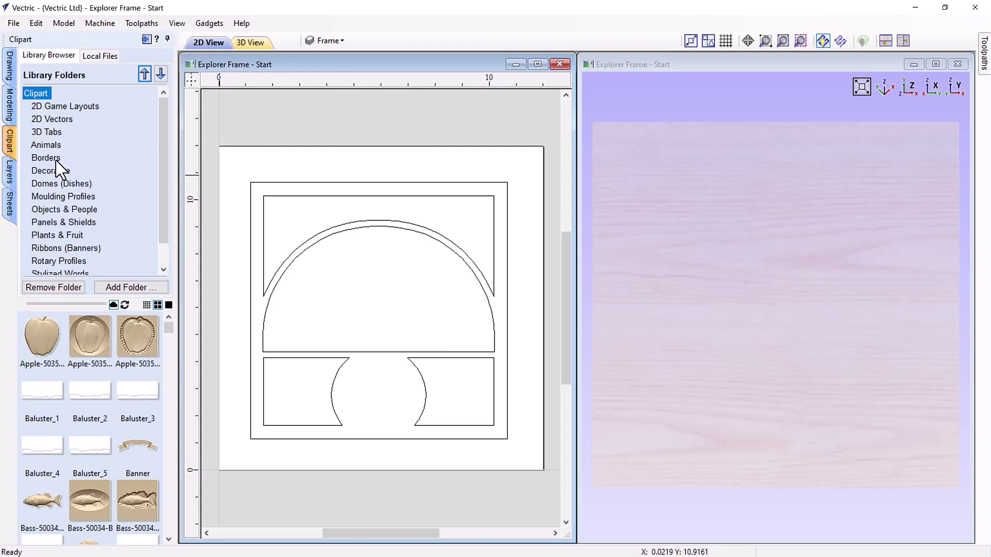
left_click(48, 145)
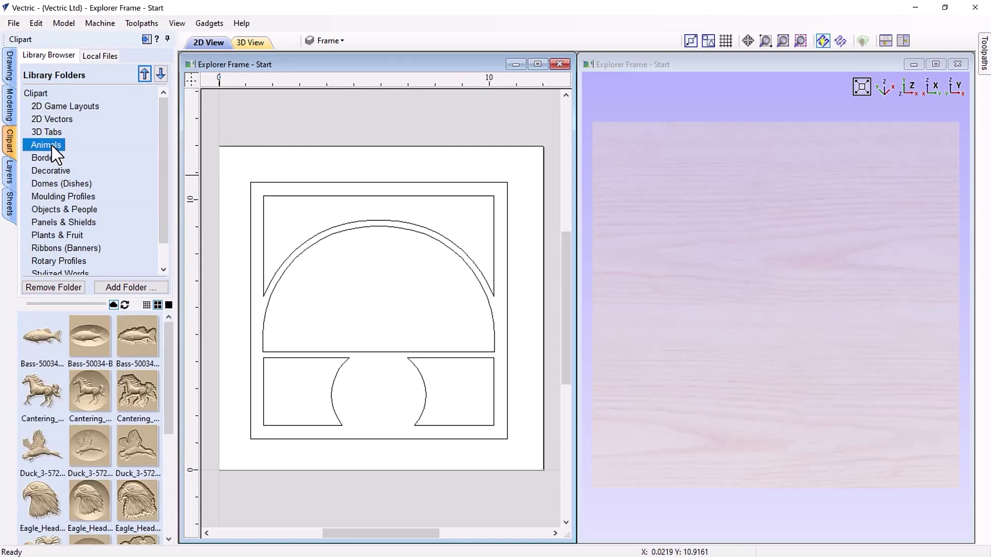
Insert the Duck relief, tilt it, and position it over the frame's top-left corner.
double_click(40, 449)
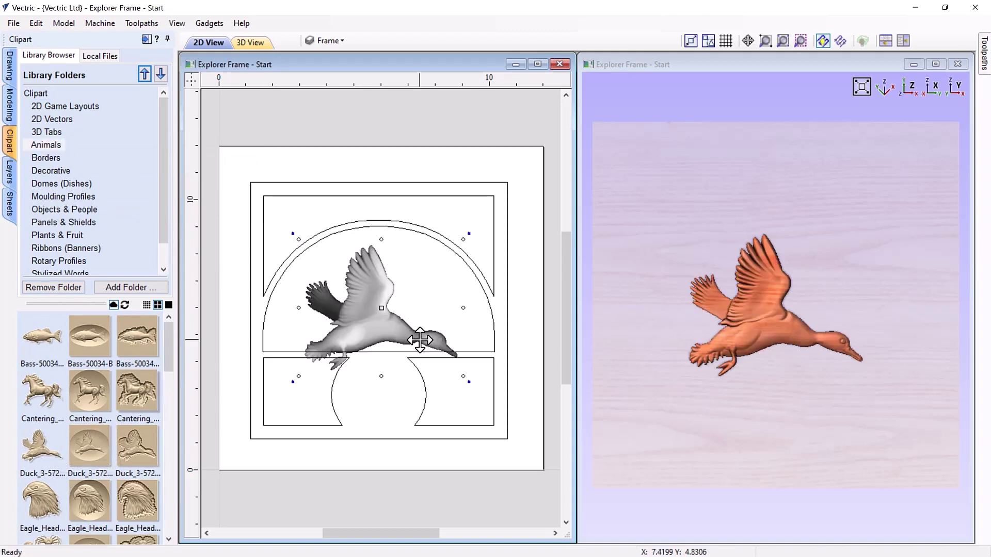
left_click_drag(401, 335, 333, 244)
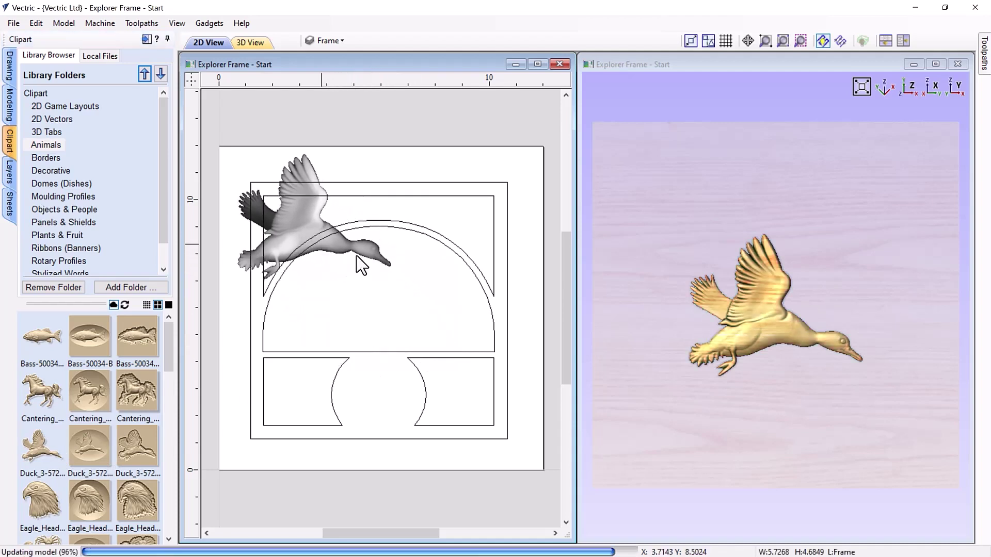
left_click(399, 140)
left_click_drag(362, 115, 362, 114)
left_click_drag(305, 237, 283, 226)
left_click_drag(336, 106, 299, 165)
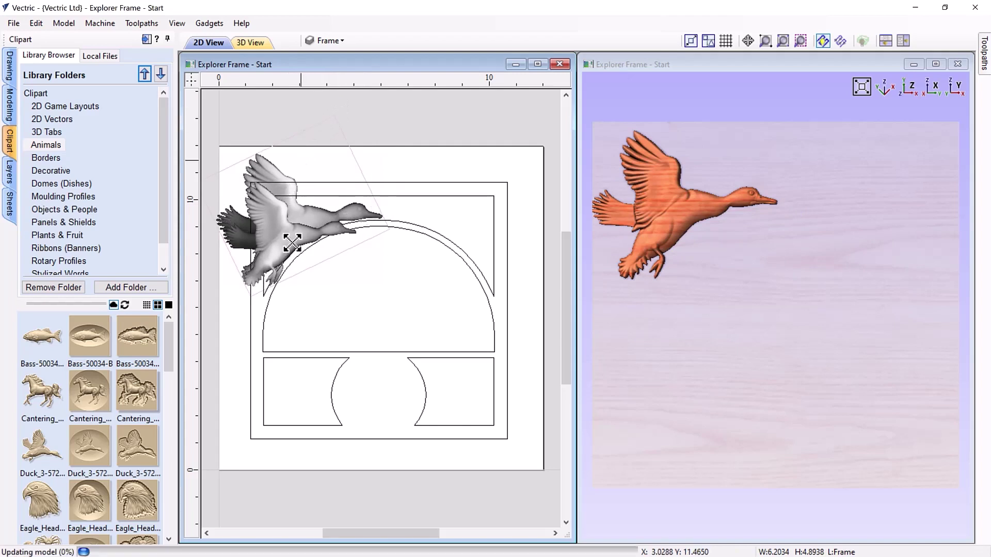
left_click_drag(302, 225, 306, 212)
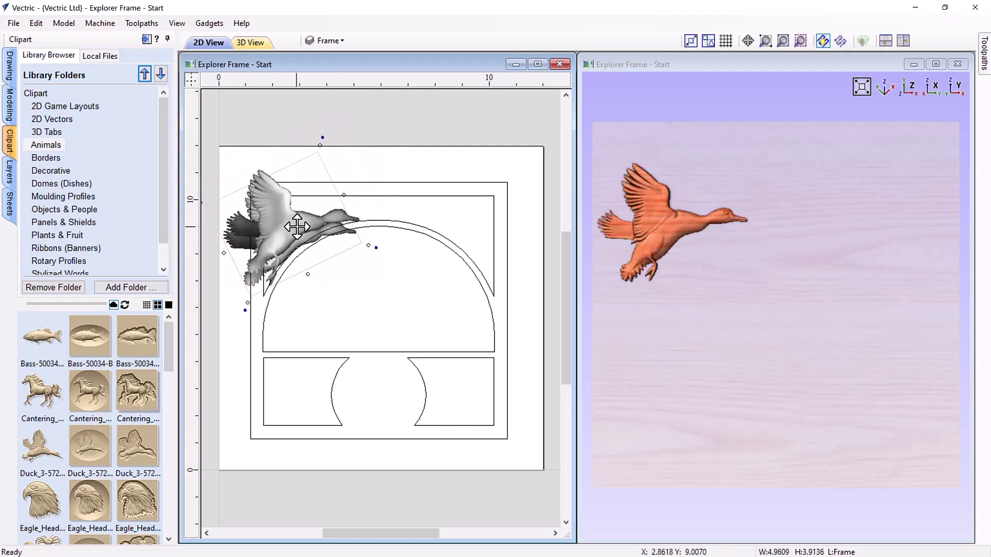
left_click_drag(324, 134, 290, 171)
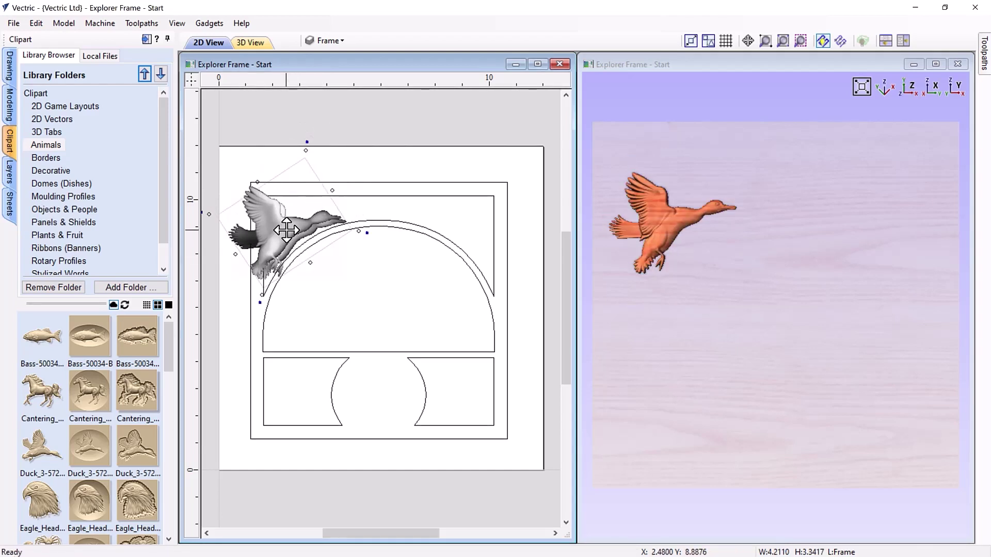
left_click_drag(287, 231, 282, 227)
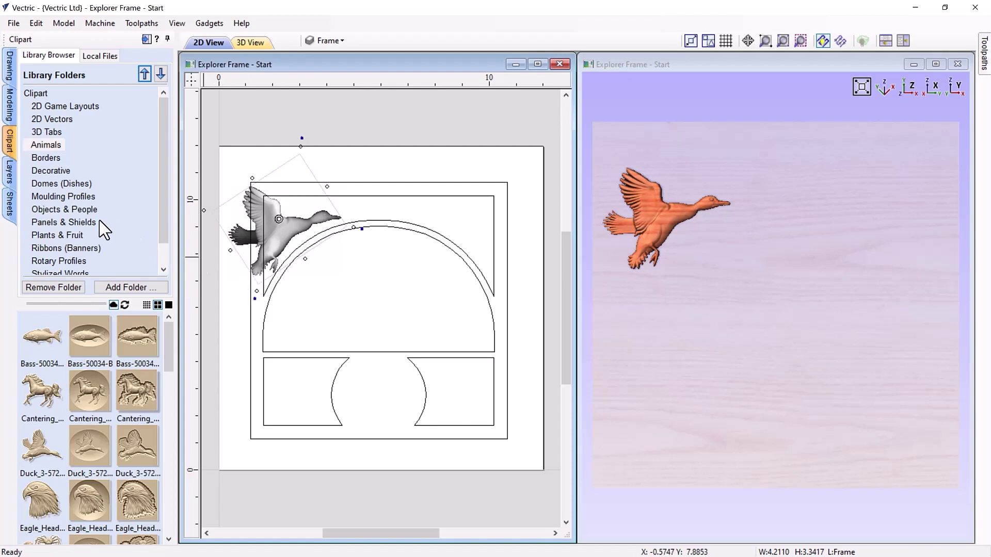
left_click(81, 211)
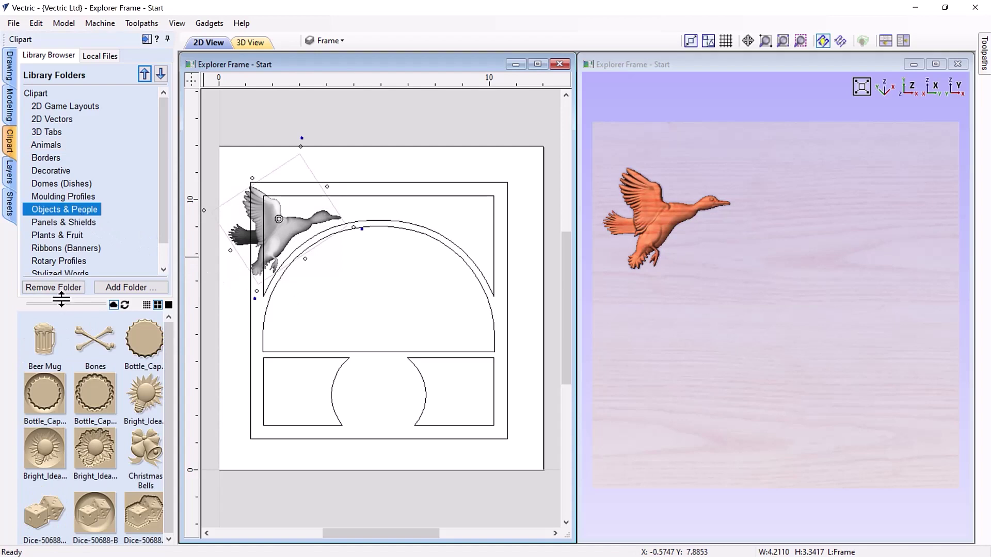
Insert the Beer Mug relief, flip it upside down, and move it to the top edge above the duck.
double_click(45, 342)
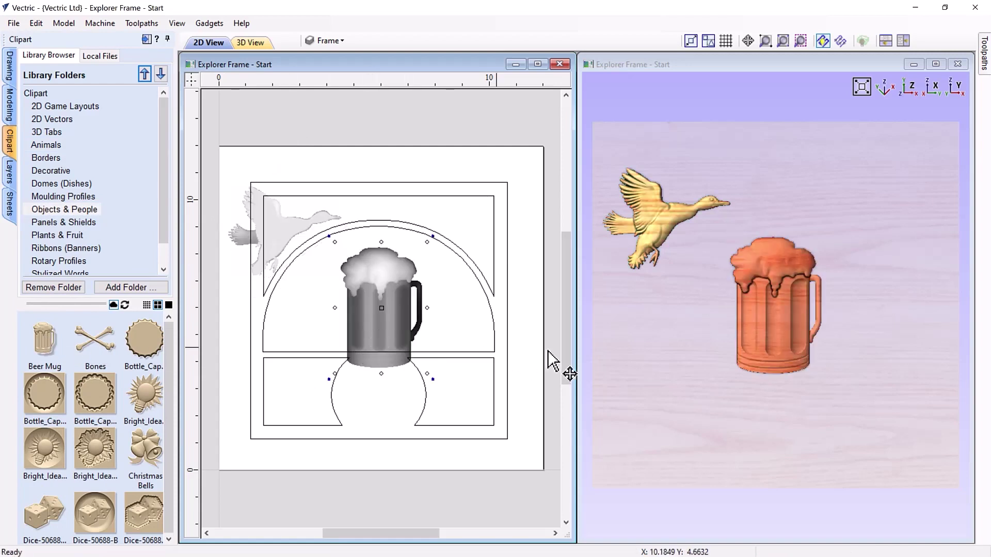
left_click(761, 333)
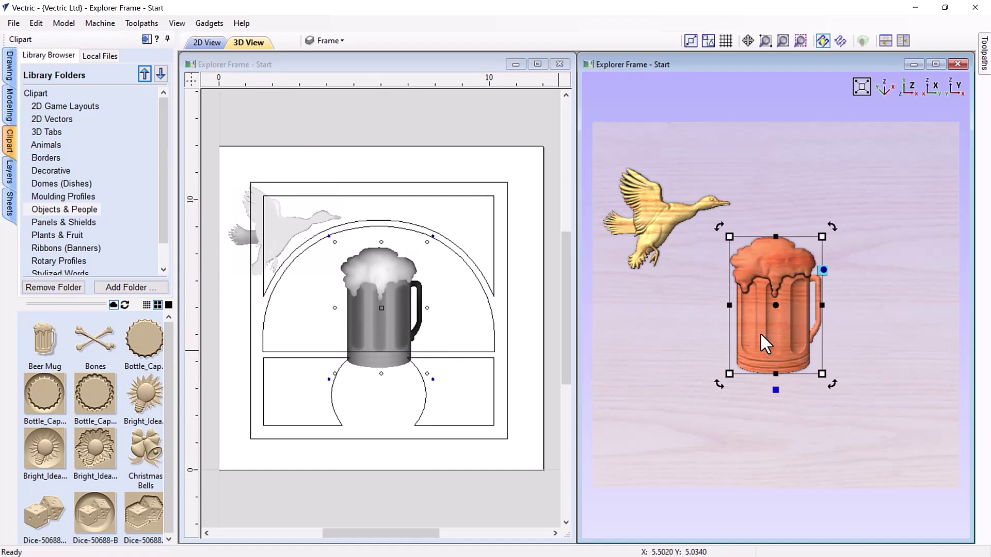
left_click_drag(763, 332, 769, 245)
left_click(813, 173)
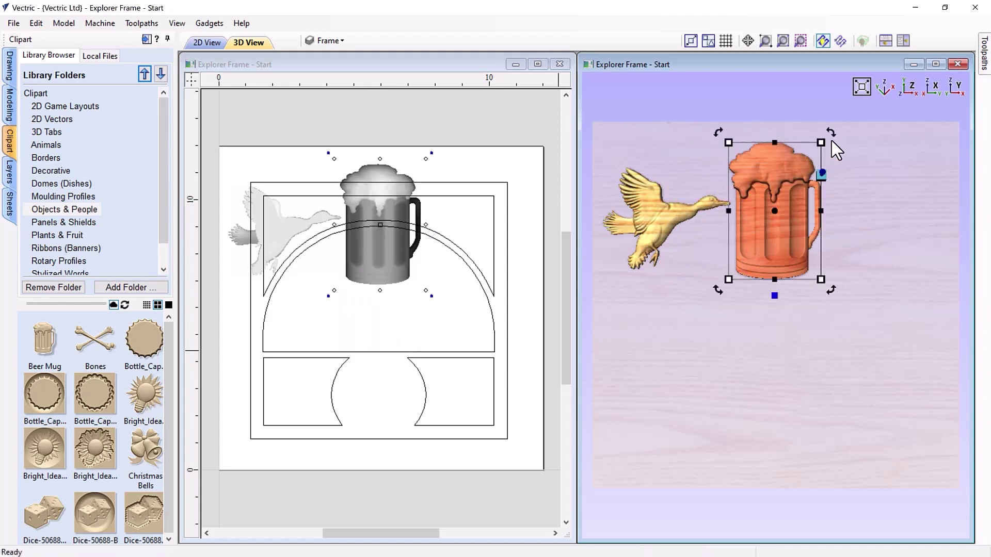
left_click_drag(831, 130, 703, 309)
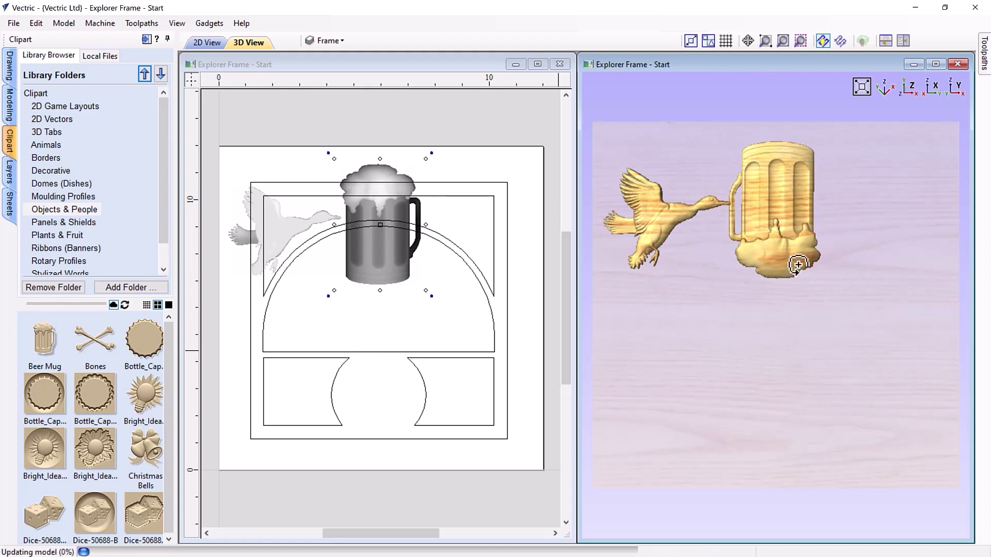
left_click_drag(799, 262, 735, 194)
Stretch the beer mug wider and shift it up-left along the frame's top edge.
left_click(735, 147)
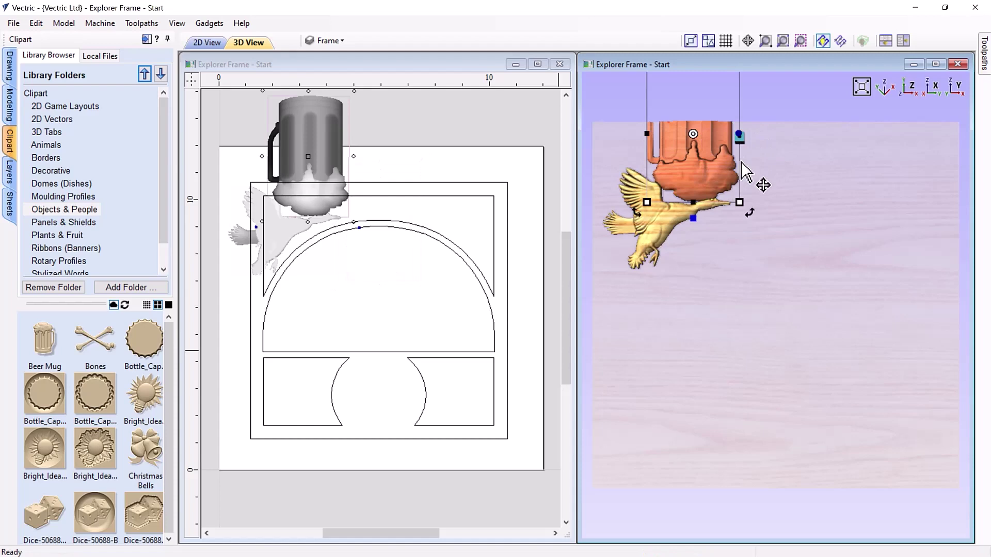
scroll(751, 171, "up", 2)
scroll(753, 139, "down", 2)
middle_click_drag(839, 223, 854, 303)
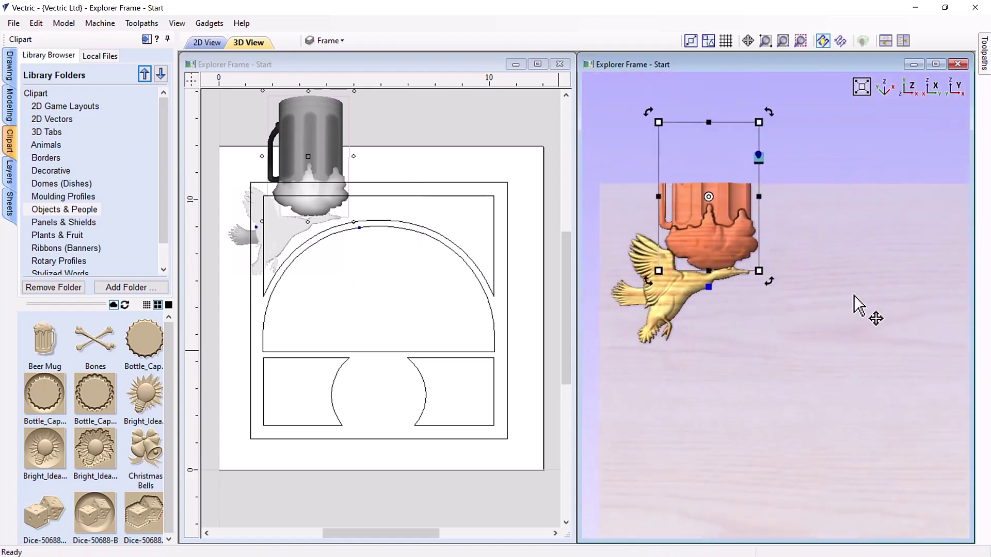
left_click_drag(774, 202, 879, 197)
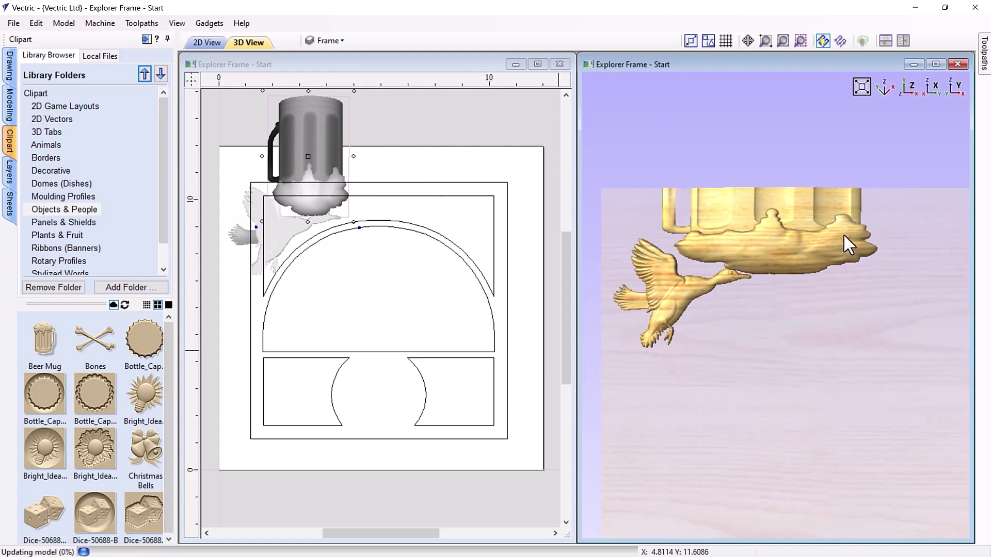
left_click_drag(802, 242, 775, 224)
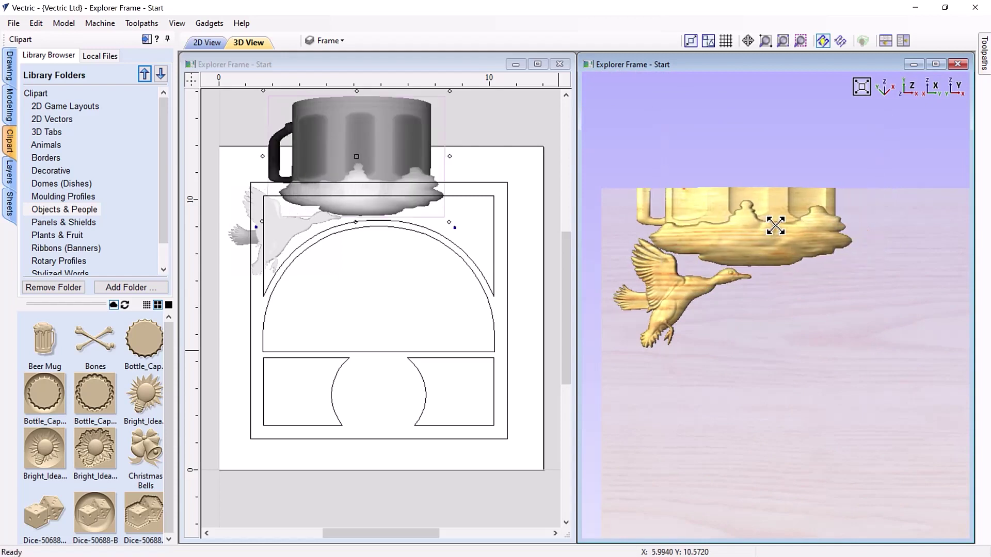
Place a copy of the mug to its right and tilt the 3D preview to check both mugs.
left_click(775, 225)
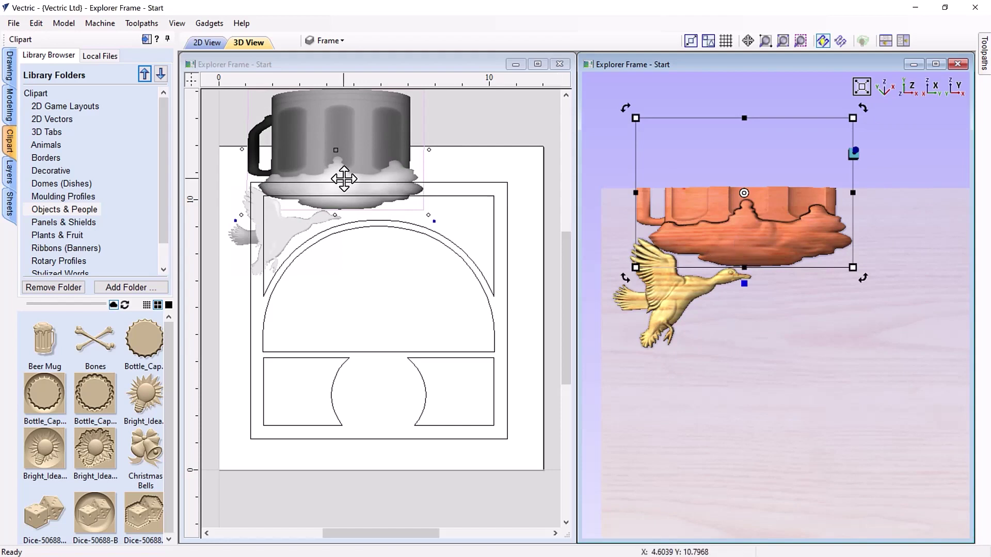
left_click_drag(335, 167, 401, 168)
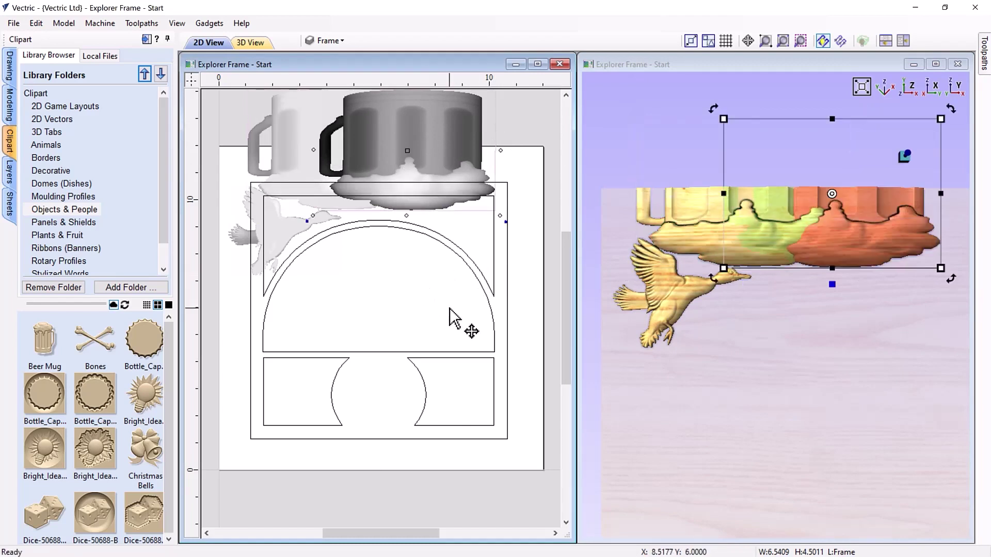
left_click(874, 188)
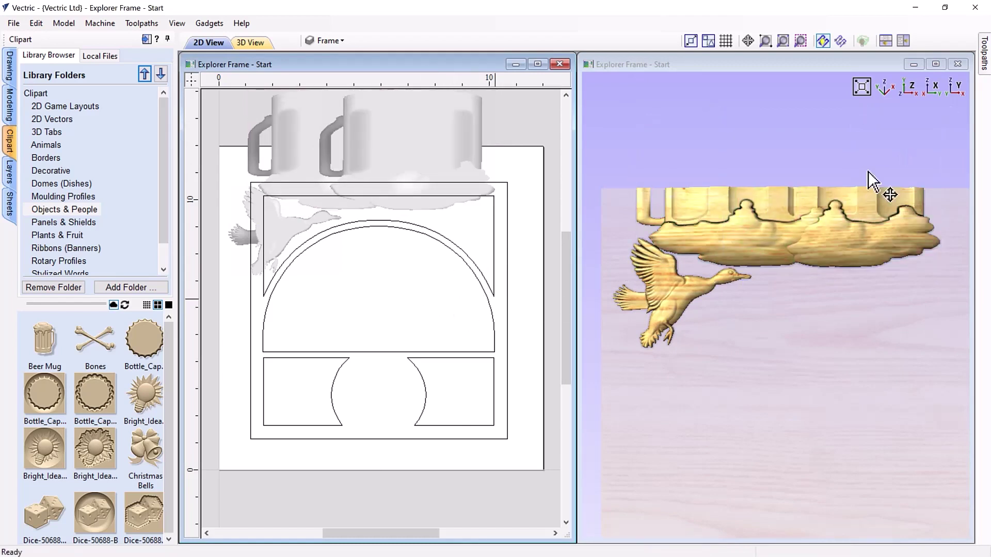
left_click(889, 222)
left_click_drag(868, 357, 854, 250)
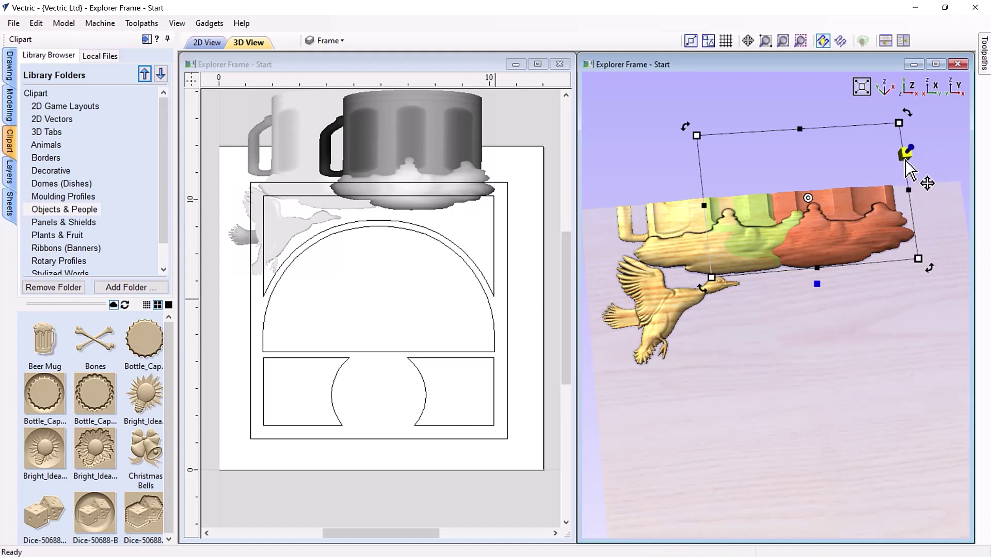
key("Escape")
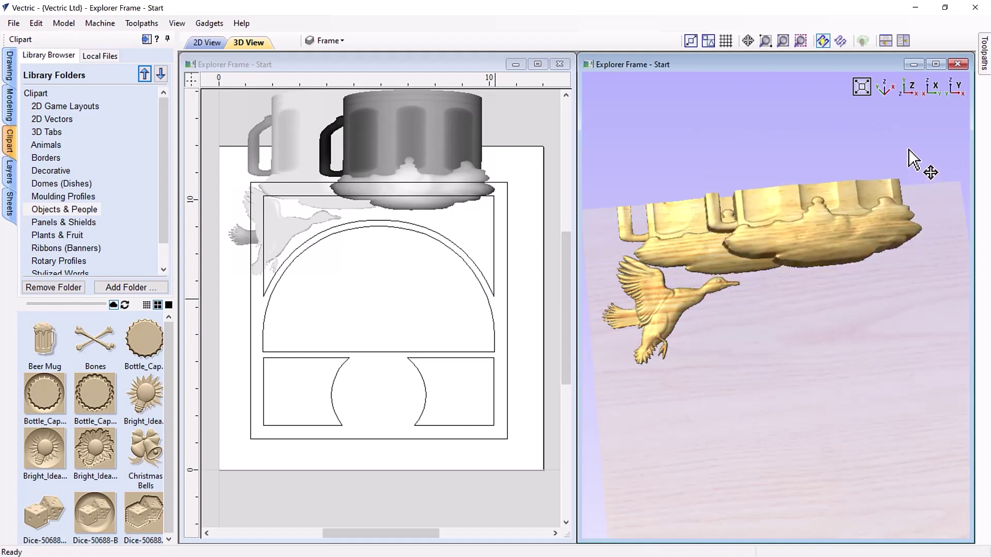
left_click(914, 182)
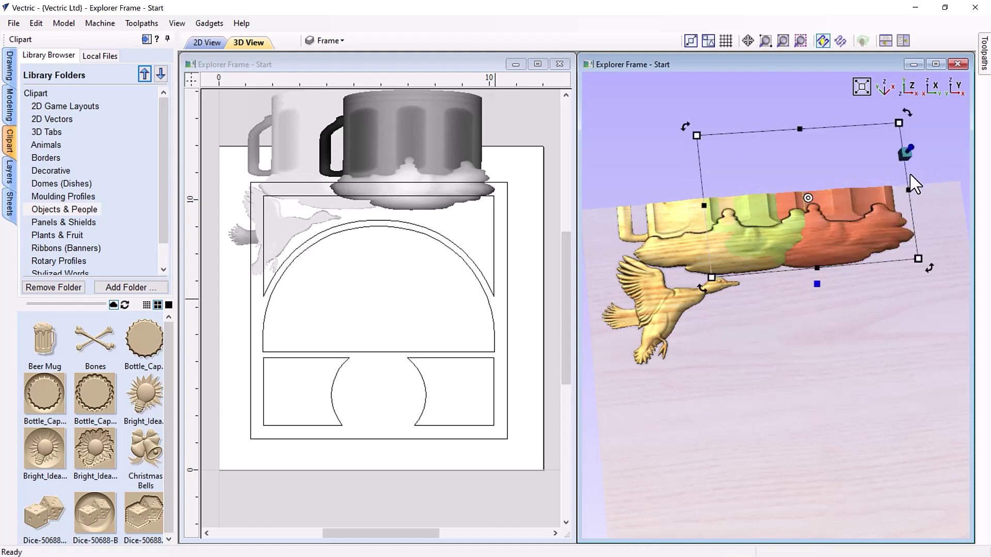
left_click(913, 140)
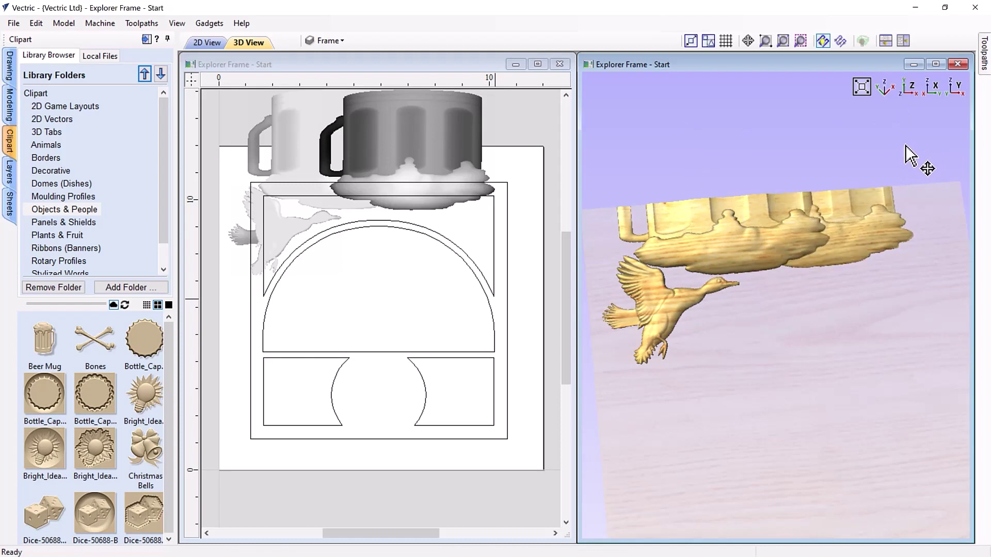
key("ctrl+z")
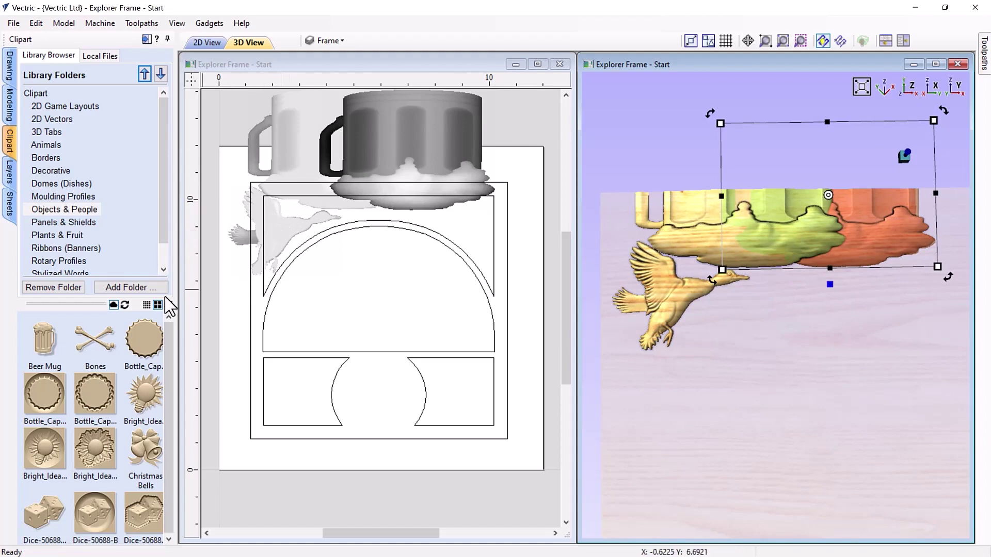
Clip the Level 1 reliefs to the arch and the two lower border shapes.
left_click(10, 106)
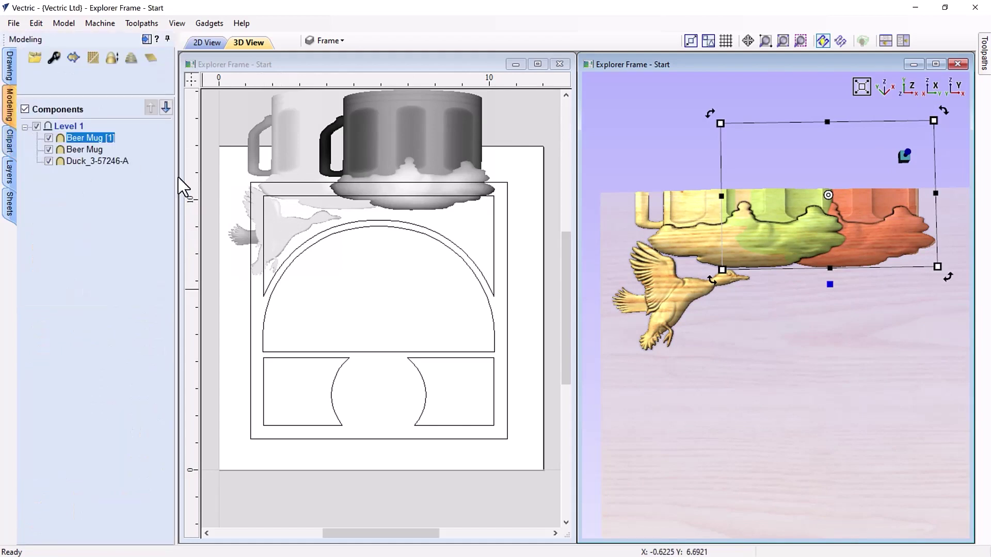
left_click(266, 288)
left_click(273, 360, "shift")
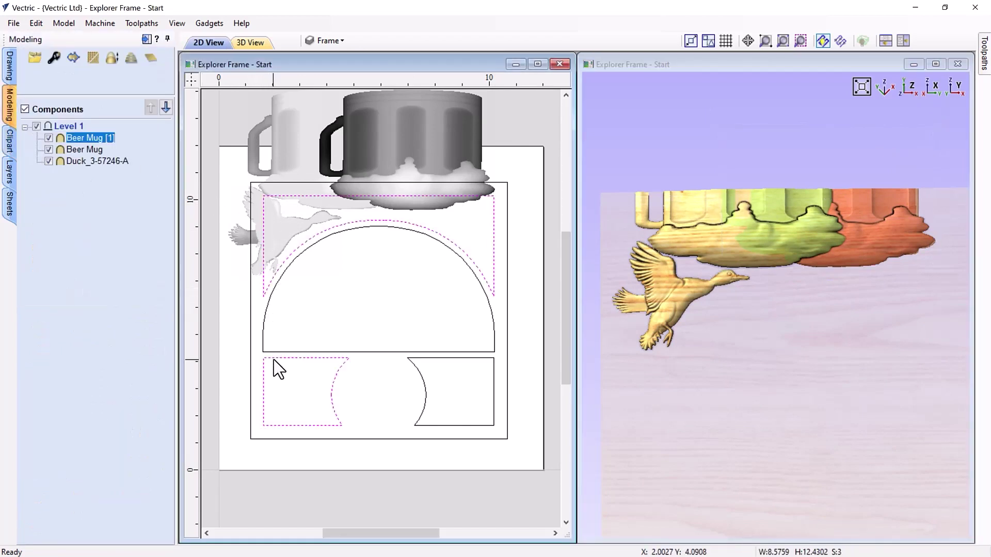
left_click(416, 370, "shift")
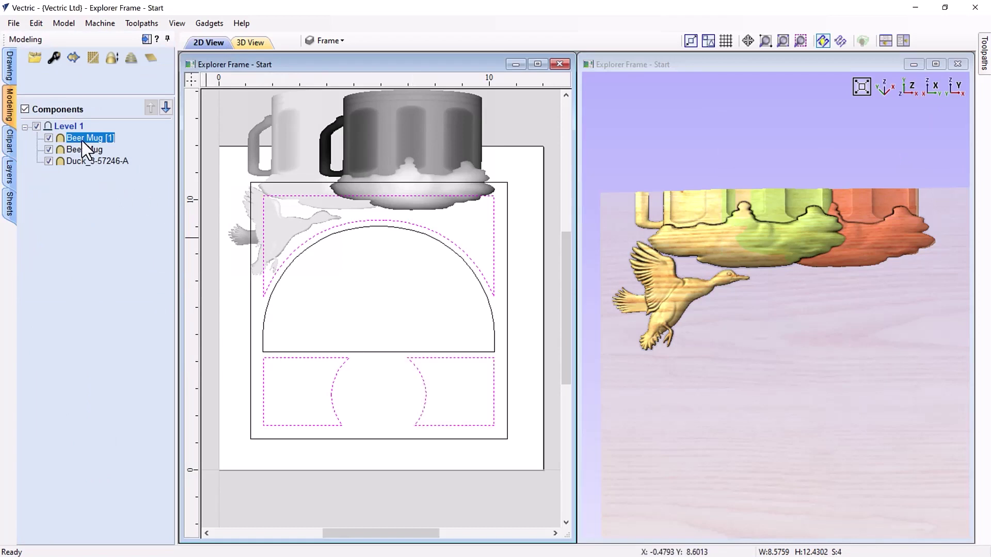
left_click(66, 127)
right_click(68, 133)
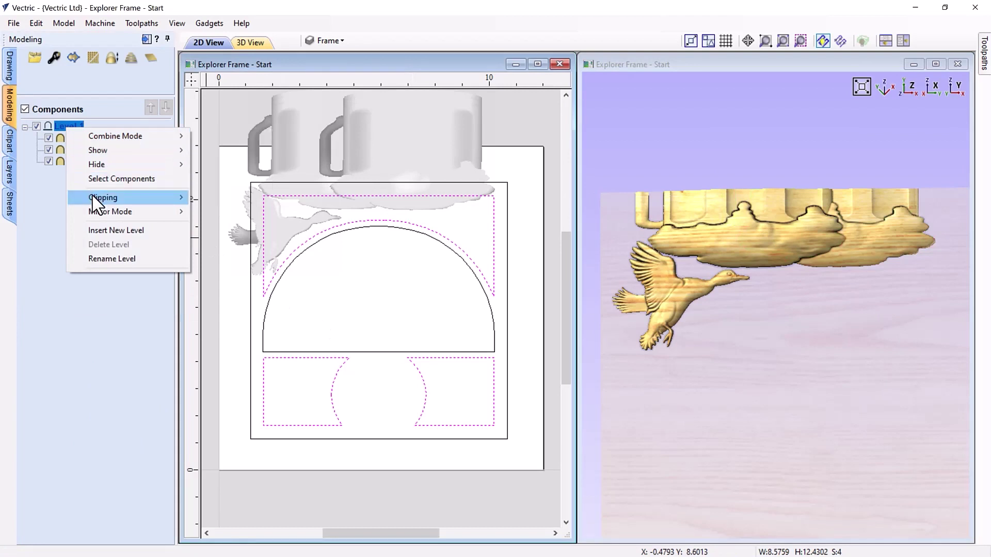
mouse_move(97, 203)
left_click(216, 199)
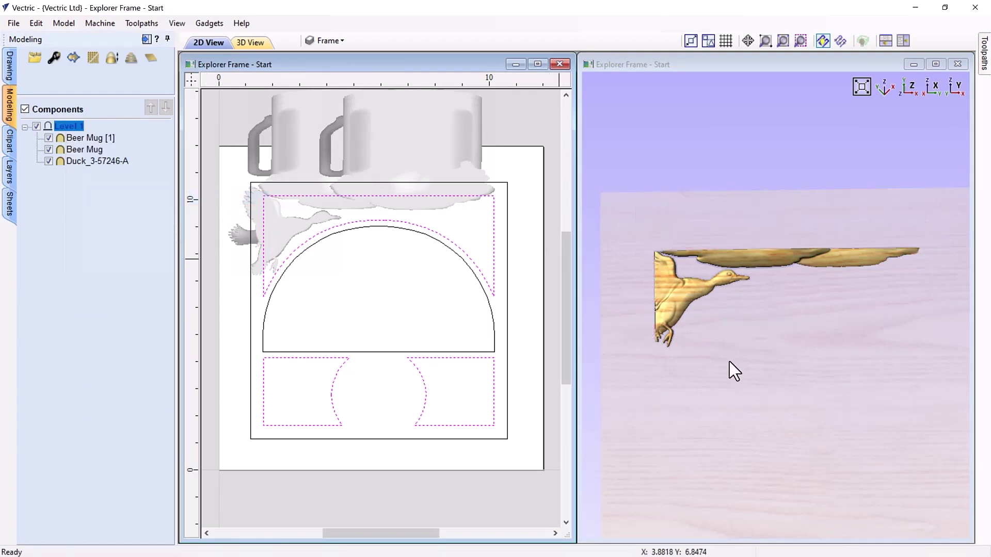
left_click_drag(735, 370, 808, 388)
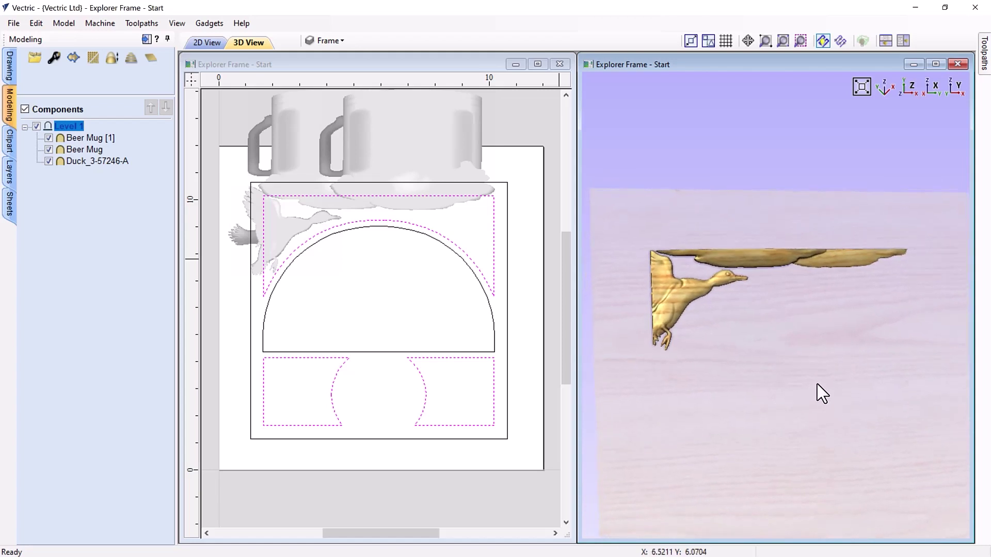
Add the Bright_Idea light-bulb relief, resize it, and fit it into the top-right corner.
left_click(10, 142)
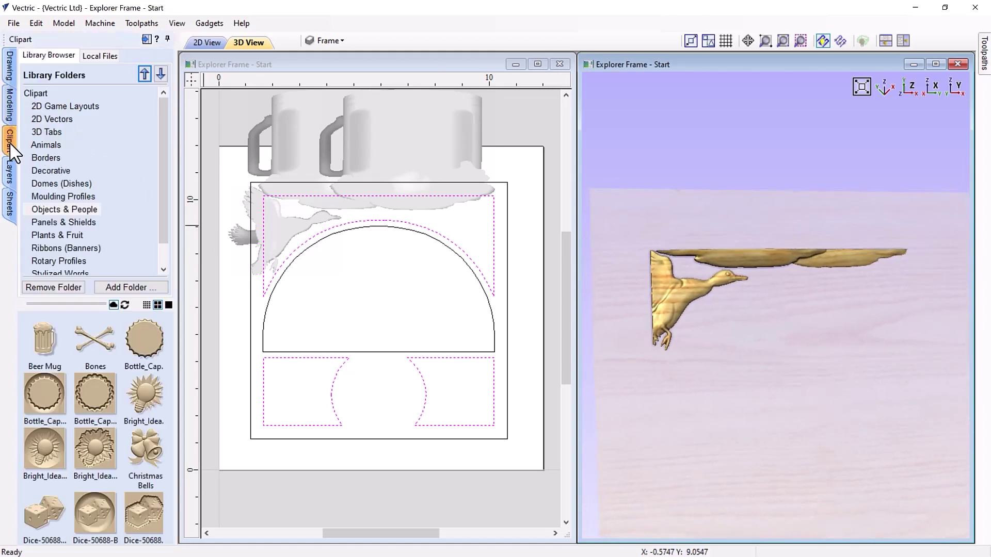
double_click(155, 411)
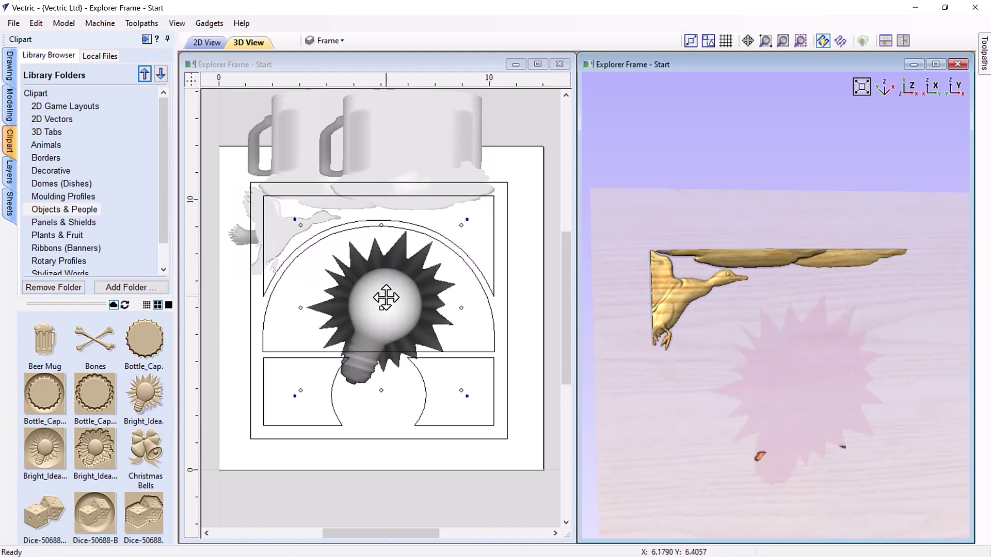
left_click(396, 278)
left_click_drag(397, 278, 465, 211)
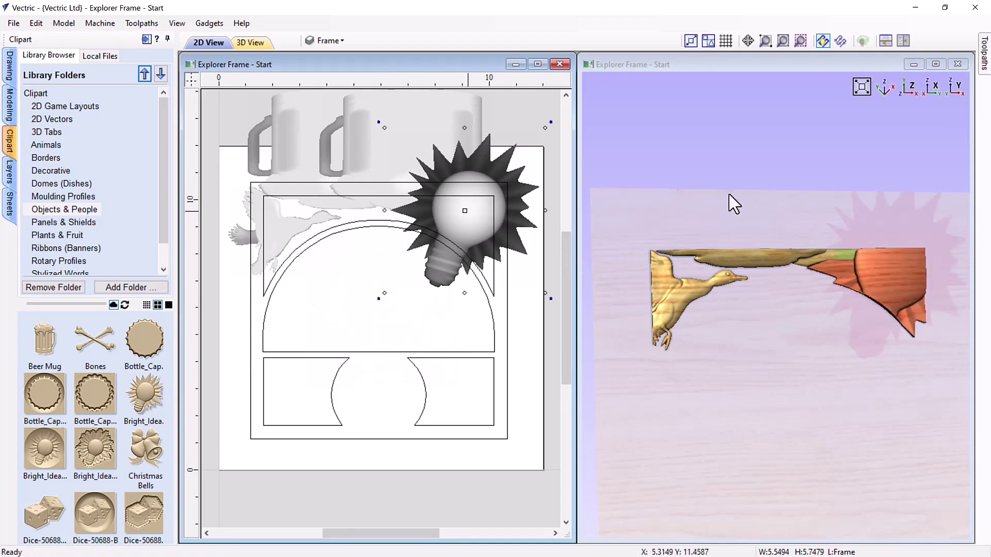
left_click_drag(534, 144, 483, 196)
left_click_drag(454, 229, 423, 257)
left_click(526, 172)
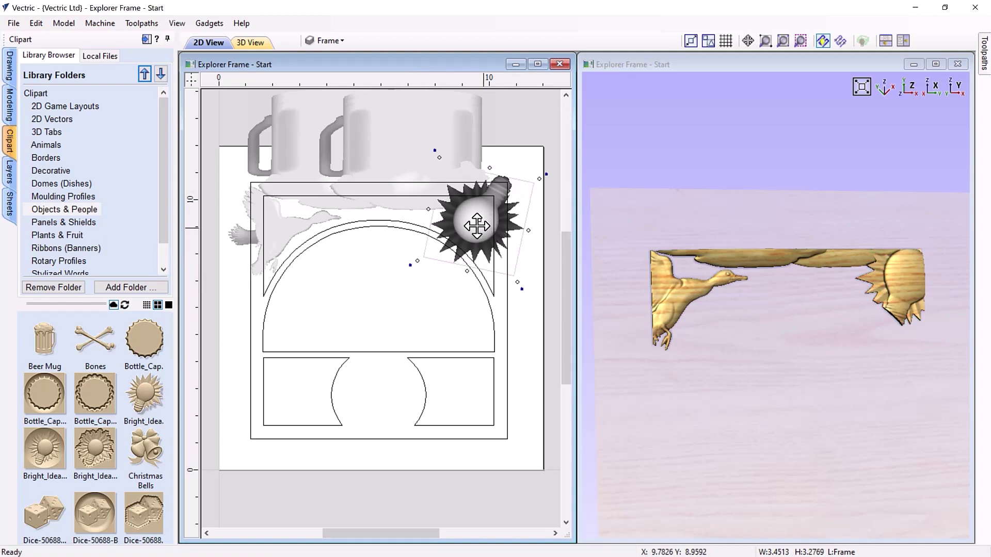
left_click_drag(474, 225, 477, 201)
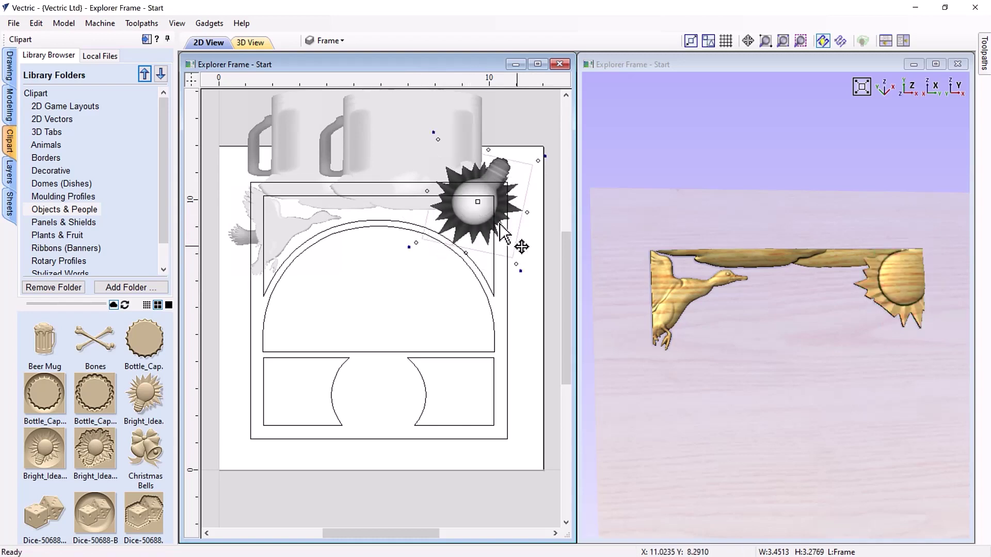
left_click_drag(517, 264, 522, 268)
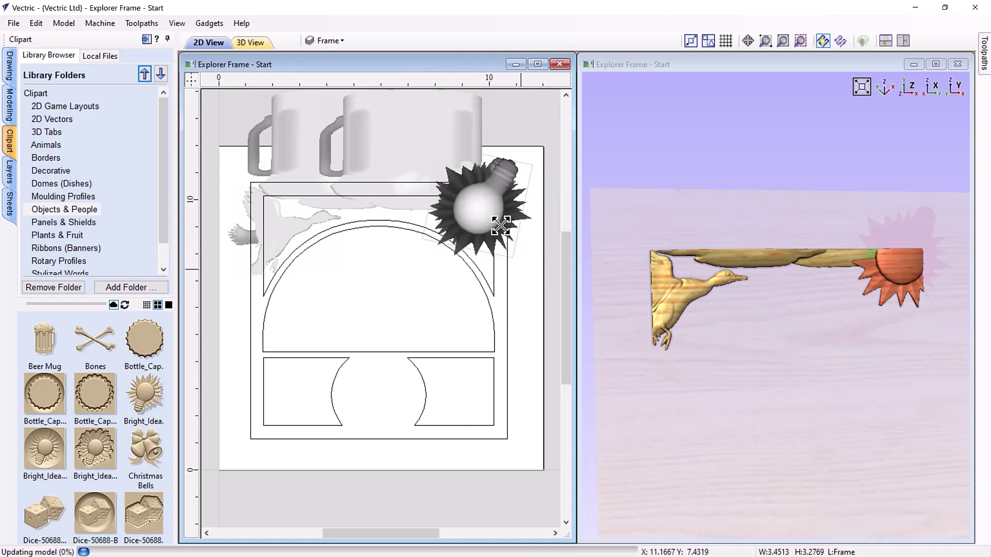
left_click_drag(484, 216, 491, 210)
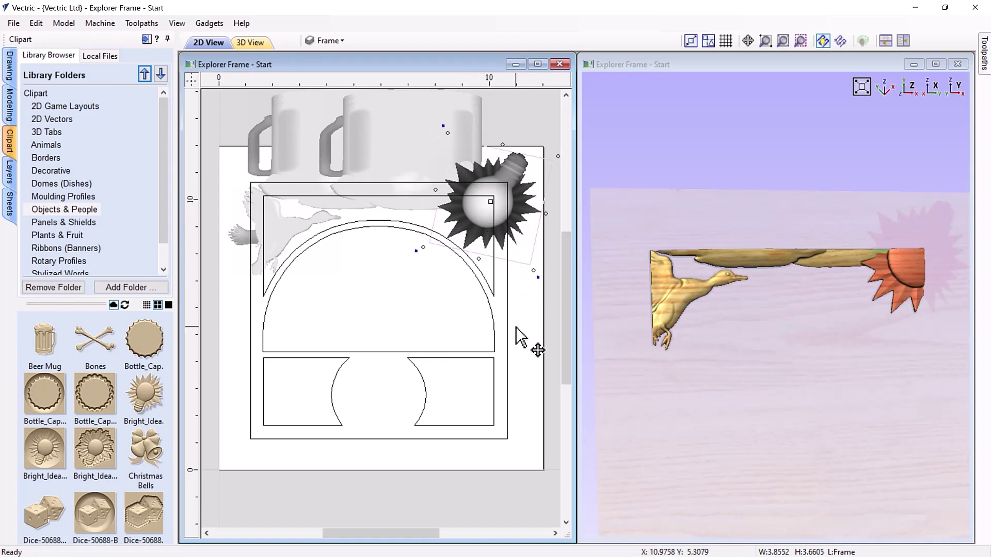
left_click(532, 331)
left_click_drag(804, 327, 777, 341)
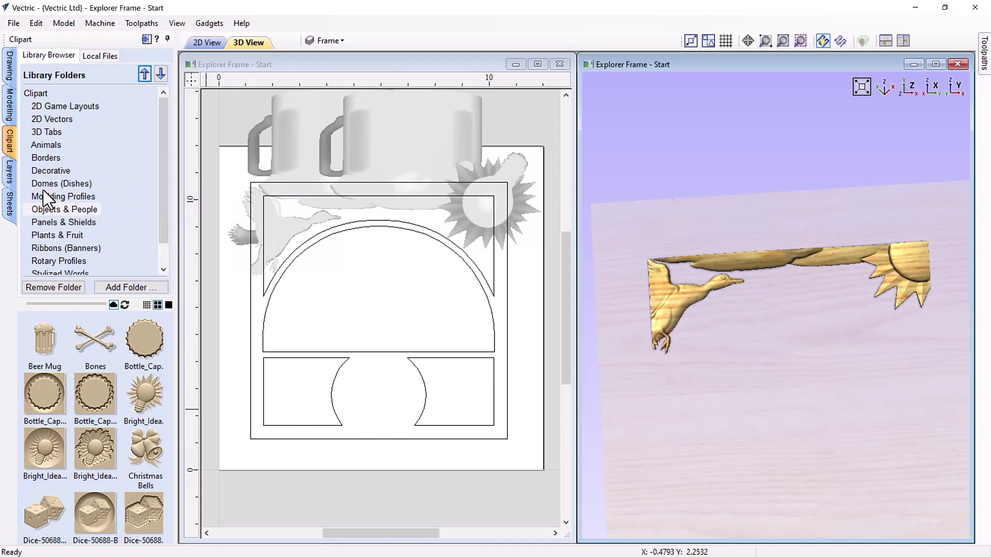
Add the Ships_Wheel relief, shrink it to about 3.09 inches, and set it on the lower-left corner.
left_click(46, 208)
scroll(79, 340, "down", 4)
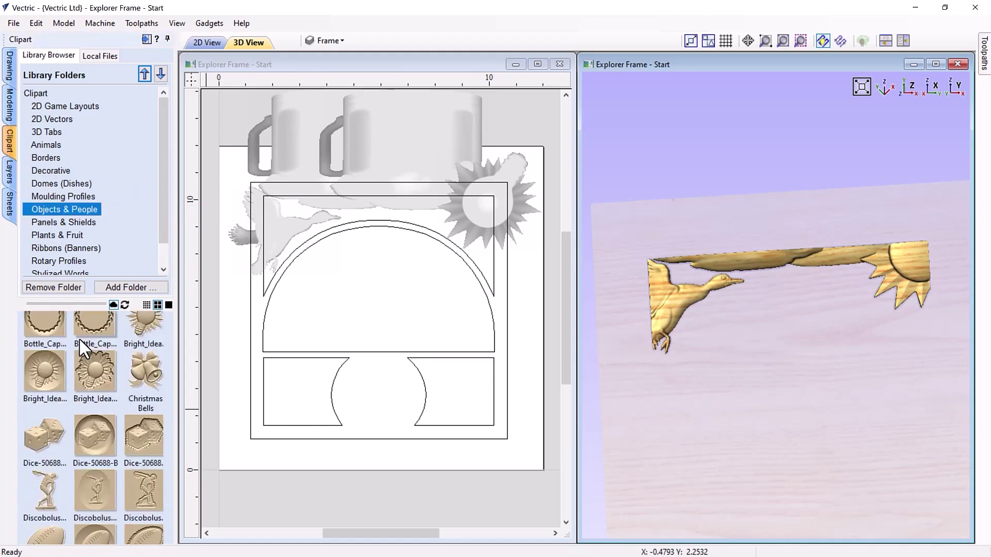
scroll(79, 339, "down", 10)
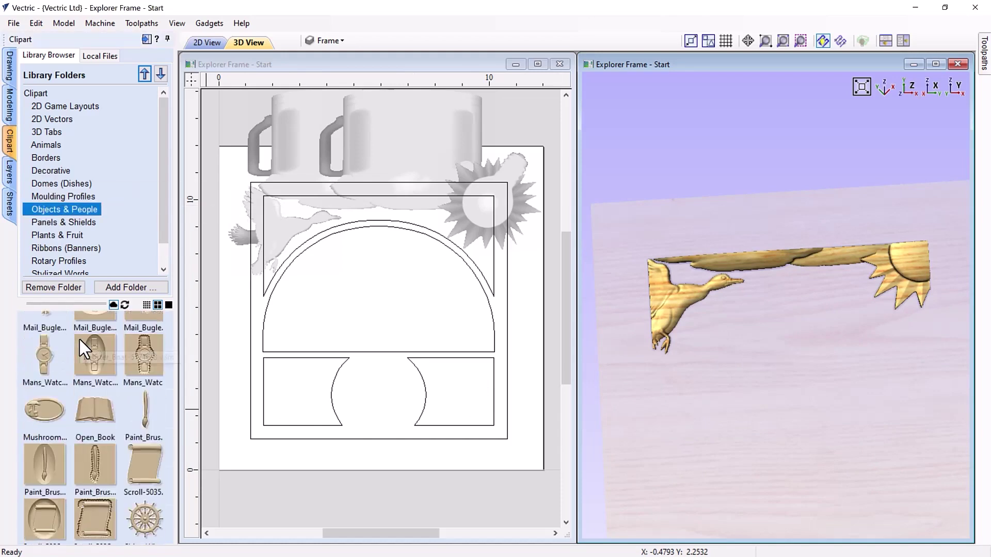
scroll(79, 340, "down", 1)
double_click(155, 418)
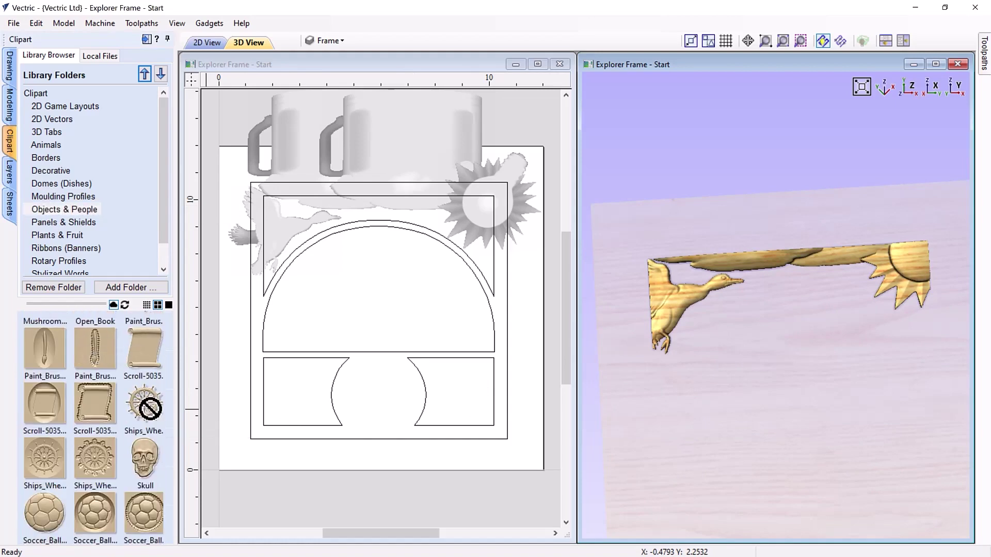
left_click_drag(382, 310, 310, 378)
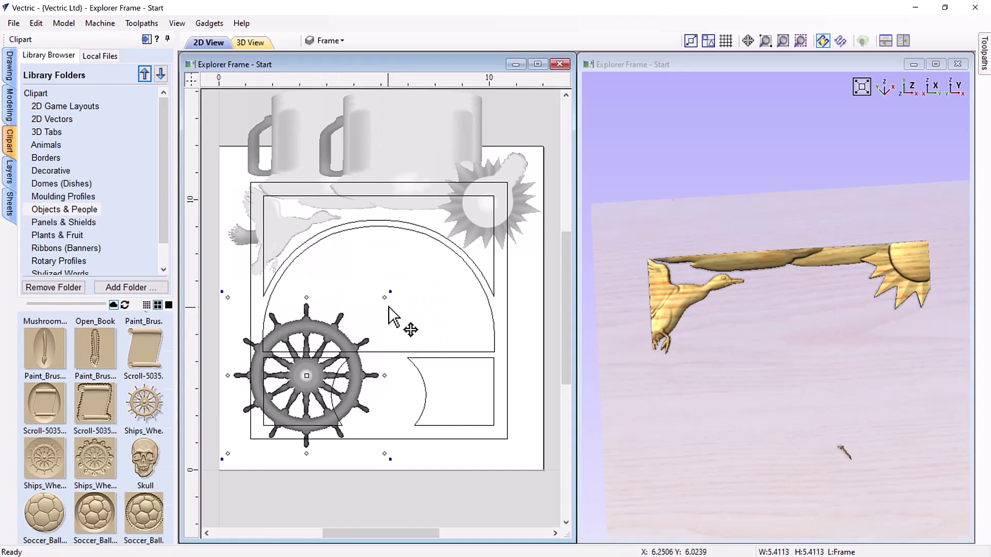
left_click_drag(362, 329, 333, 375)
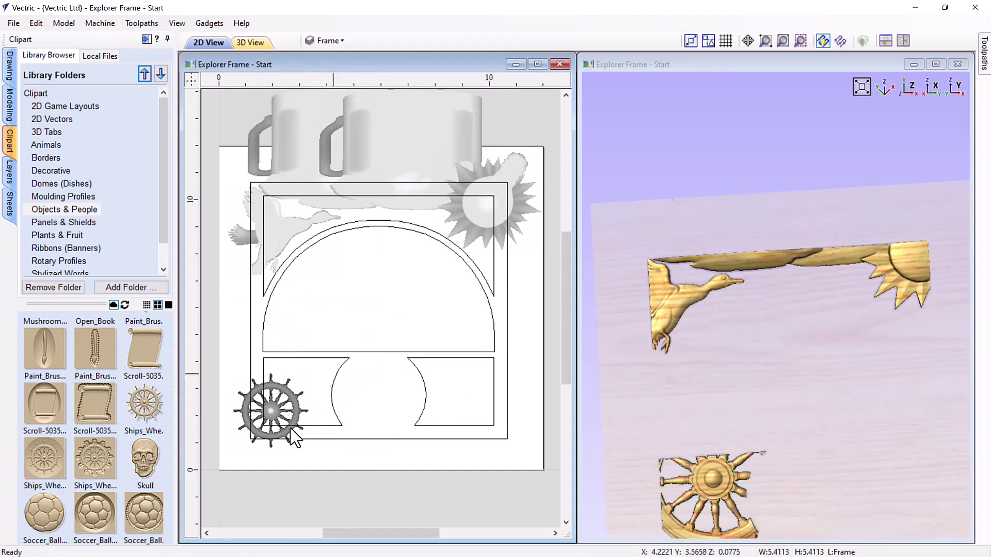
left_click_drag(297, 401, 307, 402)
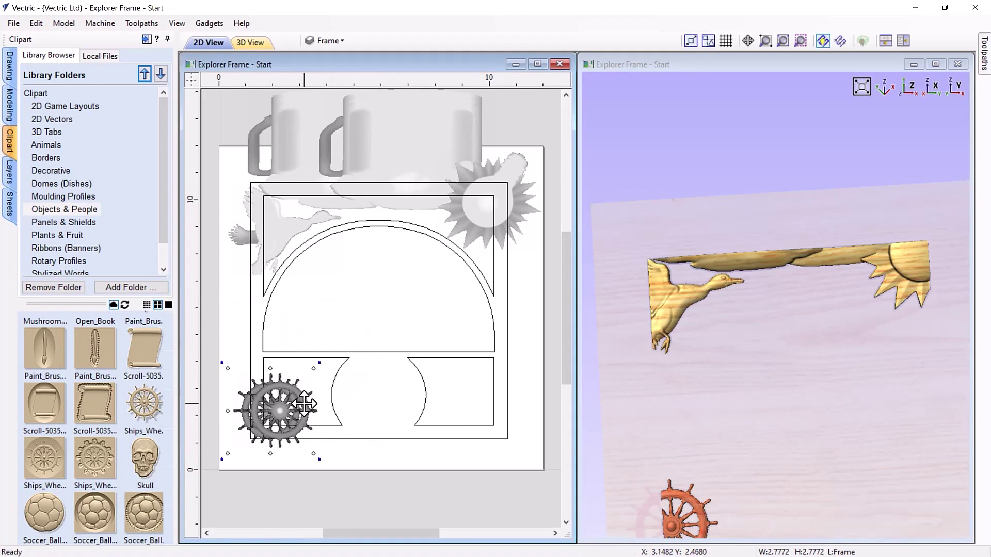
left_click(318, 375)
left_click(320, 370)
left_click_drag(323, 368, 328, 364)
left_click_drag(752, 436, 748, 331)
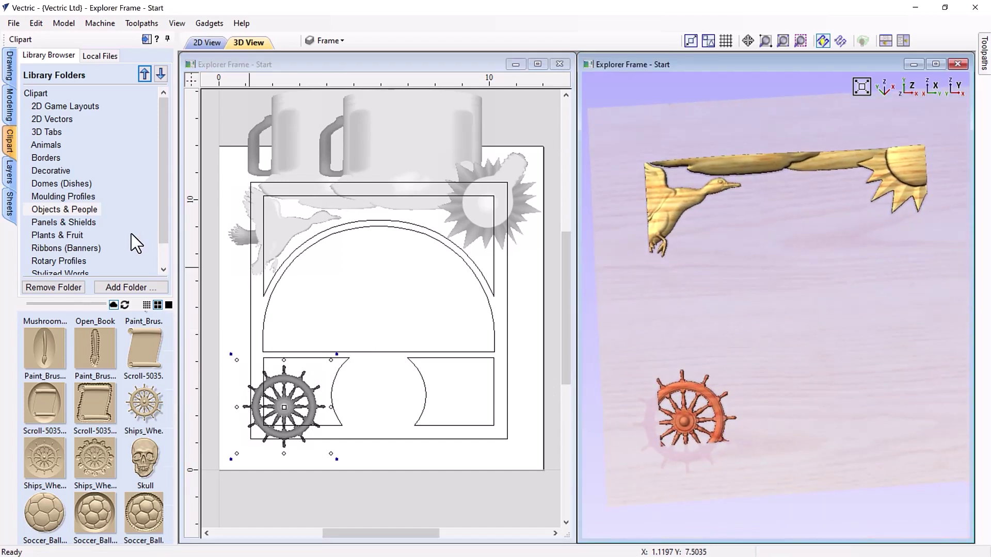
Browse the clipart folders and insert the Linenfold relief from Decorative.
left_click(62, 248)
left_click(57, 209)
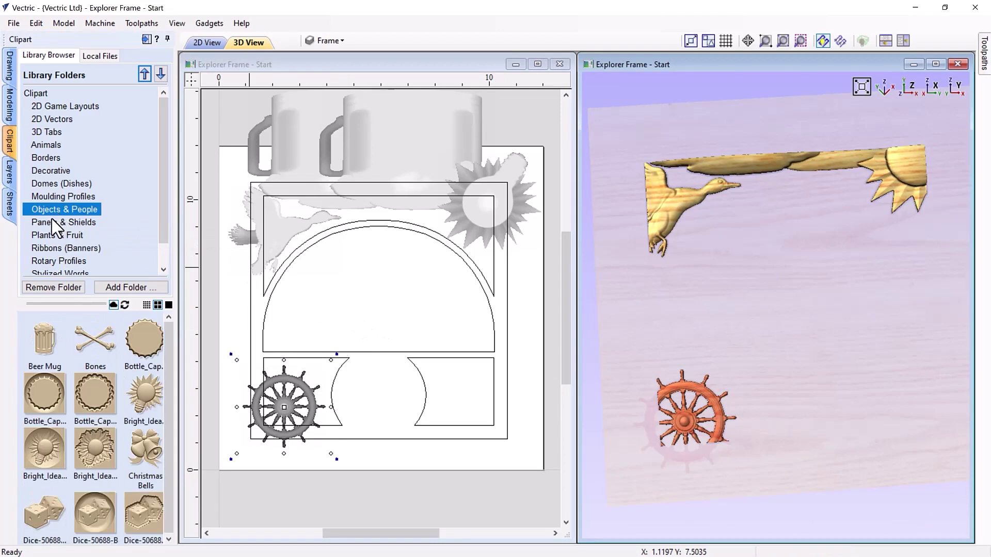
left_click(54, 222)
scroll(67, 339, "down", 10)
left_click(64, 210)
scroll(72, 355, "down", 8)
scroll(73, 355, "down", 3)
scroll(72, 355, "up", 15)
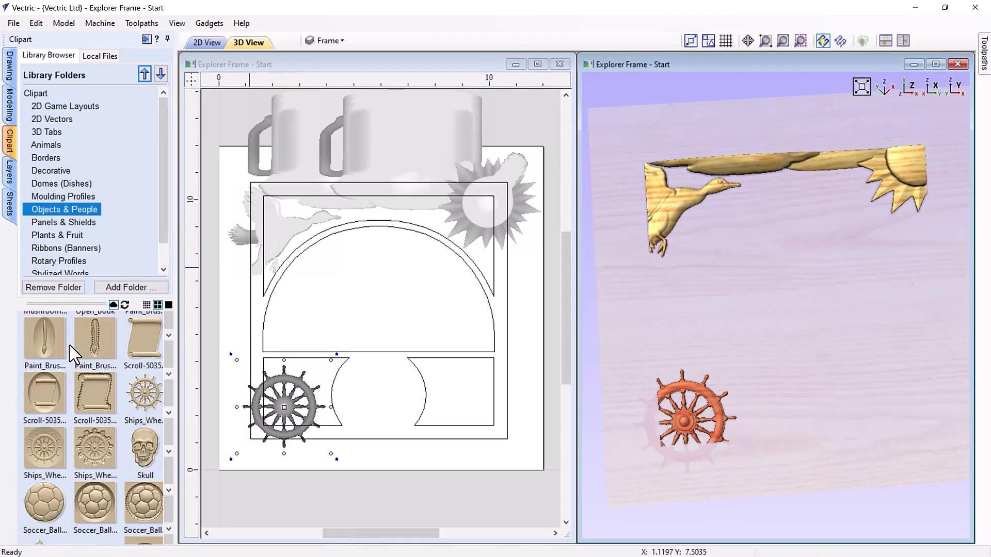
left_click(59, 199)
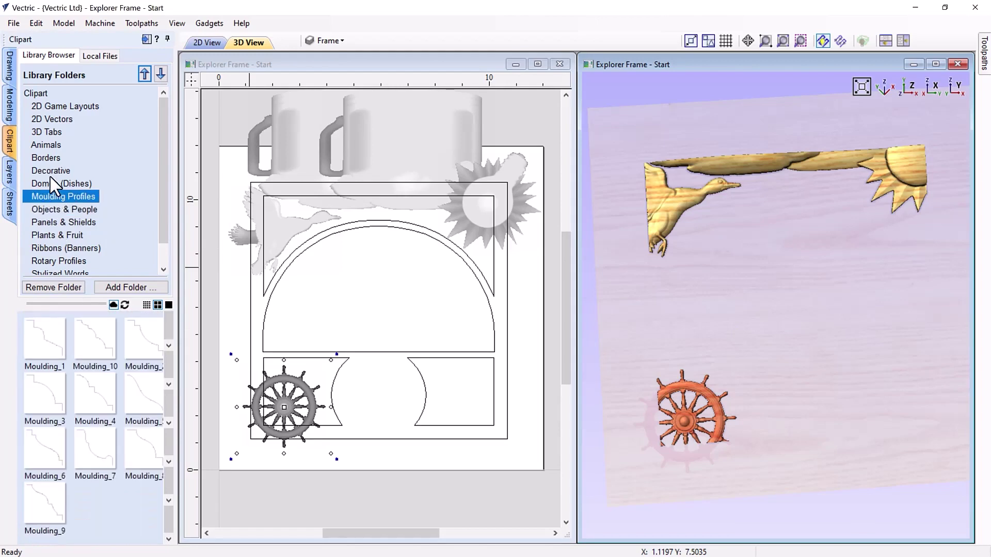
left_click(51, 171)
scroll(74, 349, "down", 10)
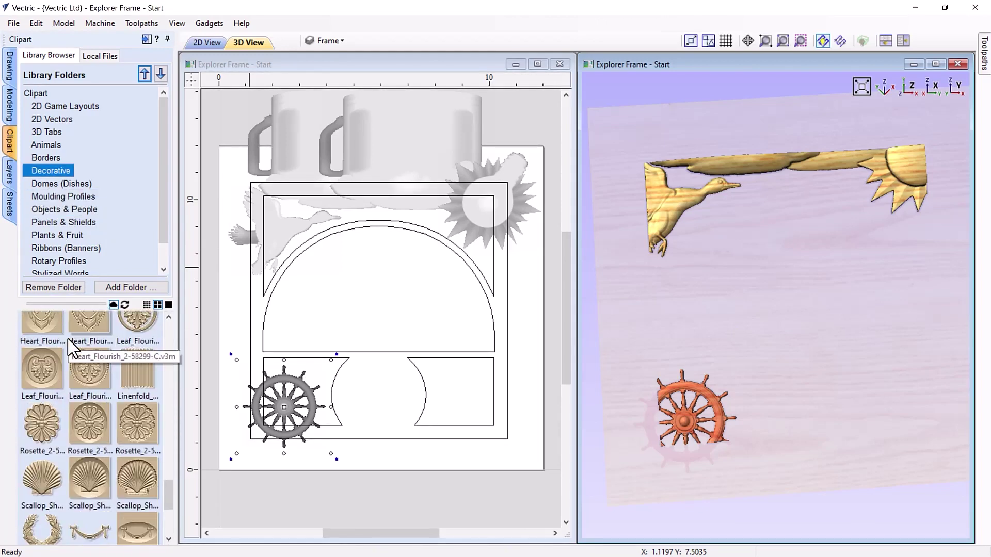
double_click(138, 379)
Rotate the Linenfold twice by 45°, shrink it to about 3.94 x 2.58 inches, and place it over the ship's wheel.
left_click_drag(382, 309, 306, 423)
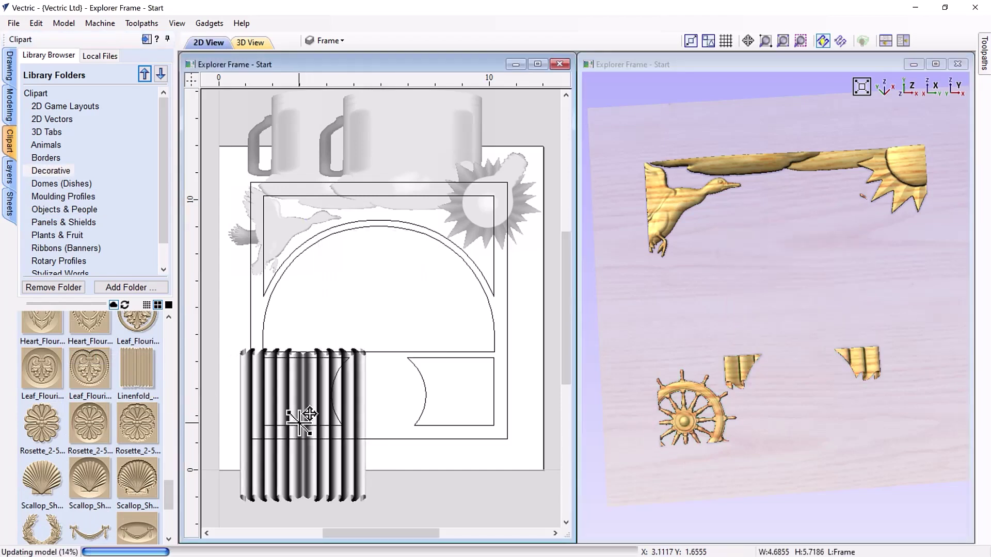
left_click(379, 336)
type("45")
key("Return")
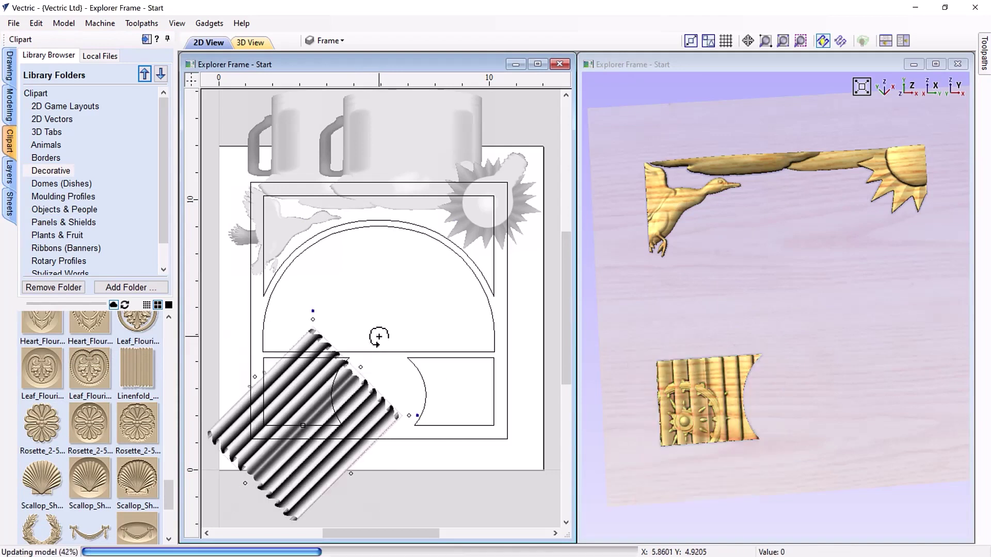
type("45")
key("Return")
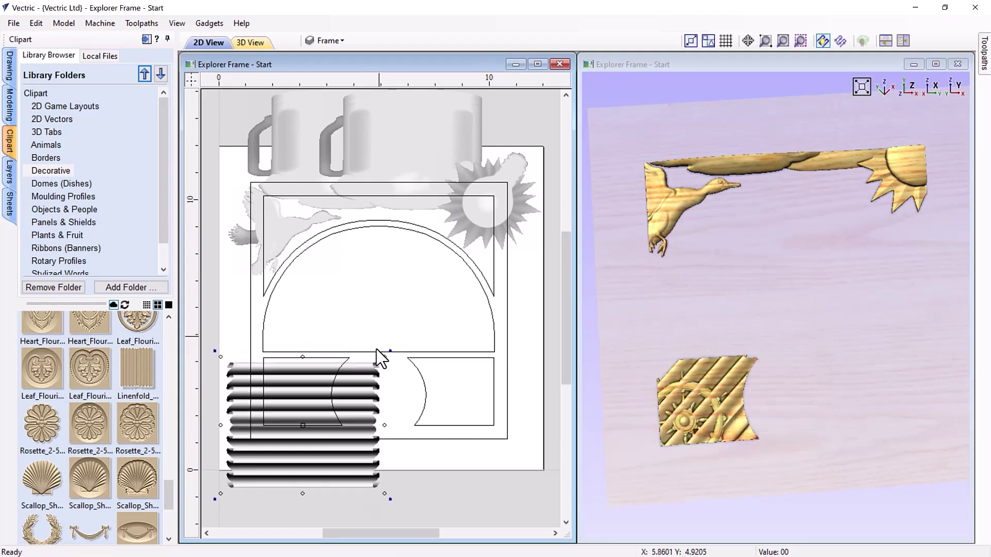
left_click_drag(384, 357, 336, 396)
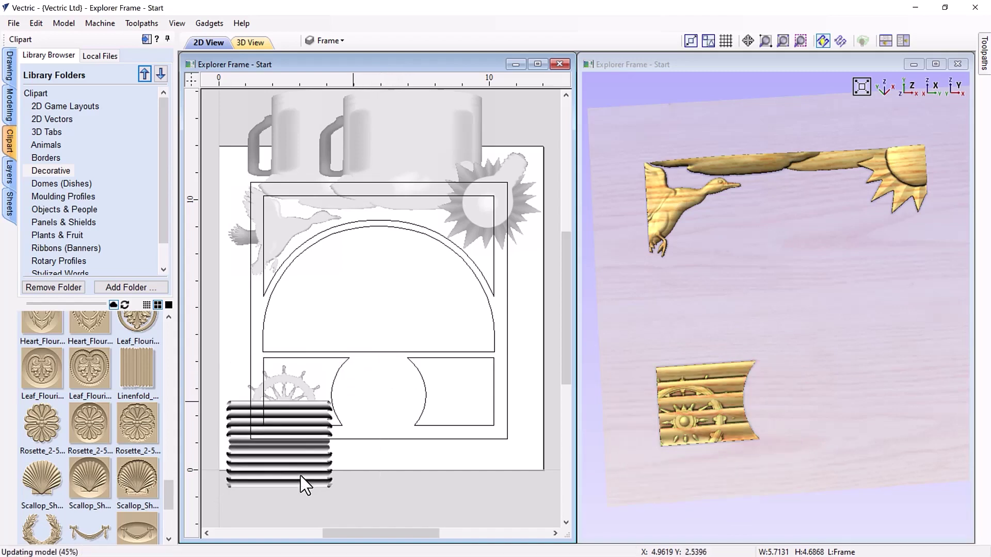
left_click_drag(293, 465, 321, 452)
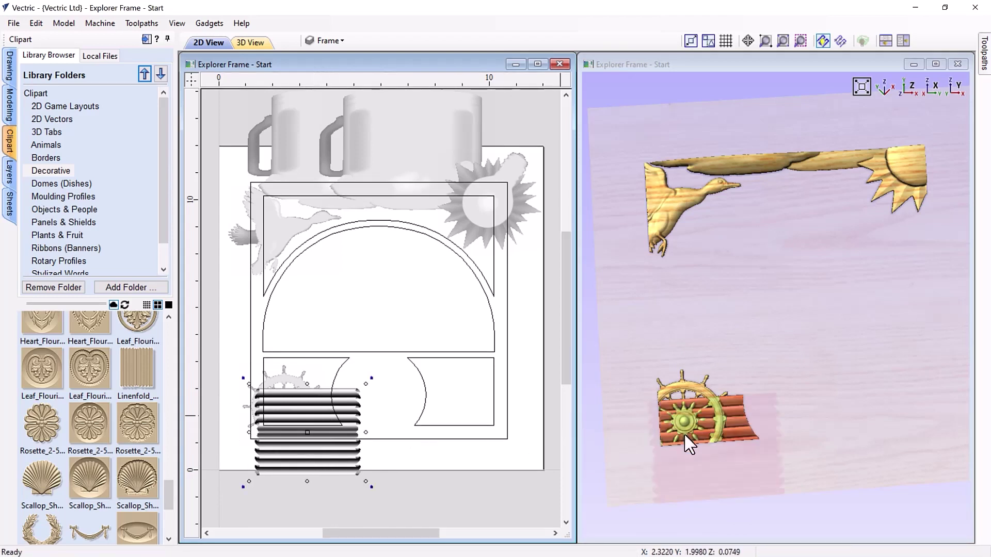
key("Escape")
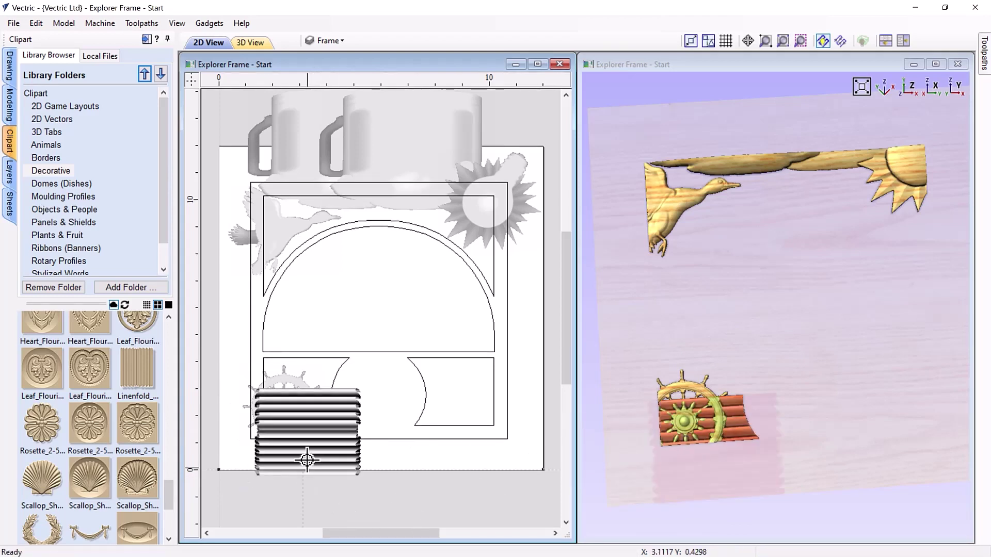
left_click(336, 410)
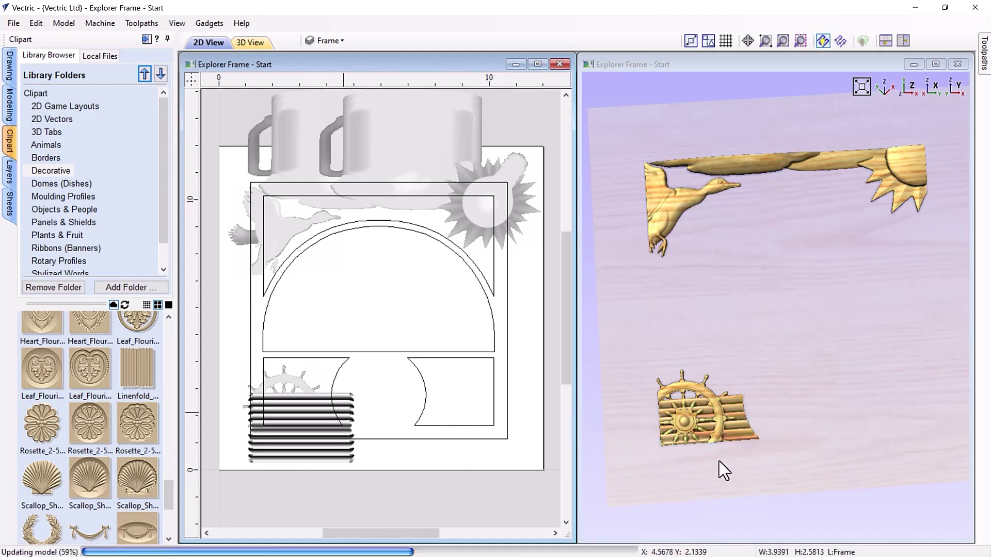
left_click(736, 440)
Fade the Linenfold relief between two placed points at 44%.
left_click(737, 440)
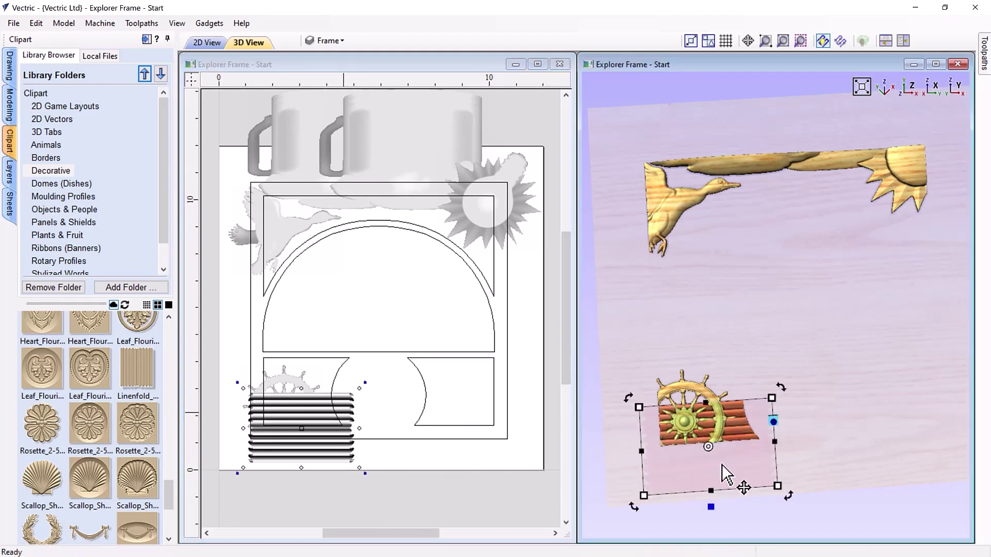
left_click_drag(752, 380, 782, 393)
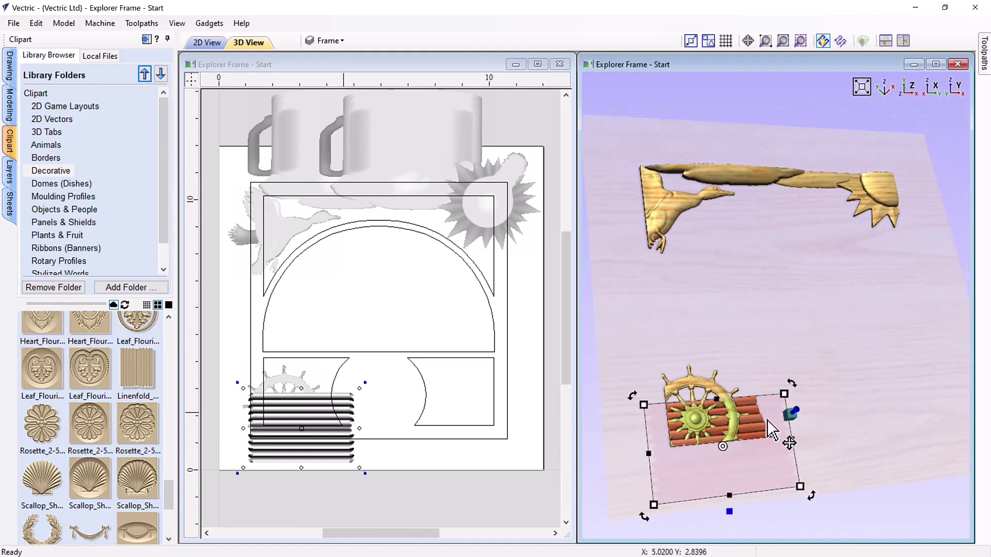
right_click(742, 503)
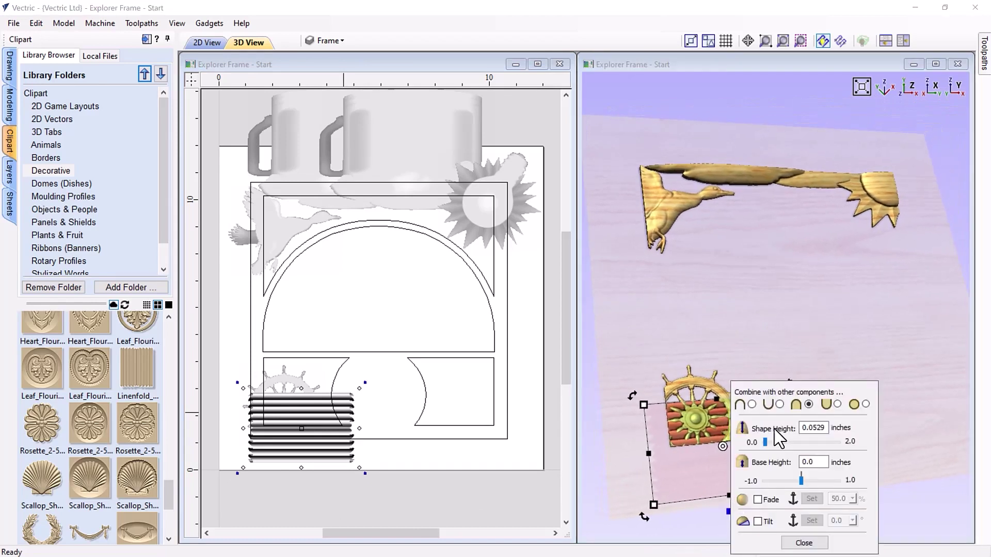
left_click_drag(772, 401, 839, 196)
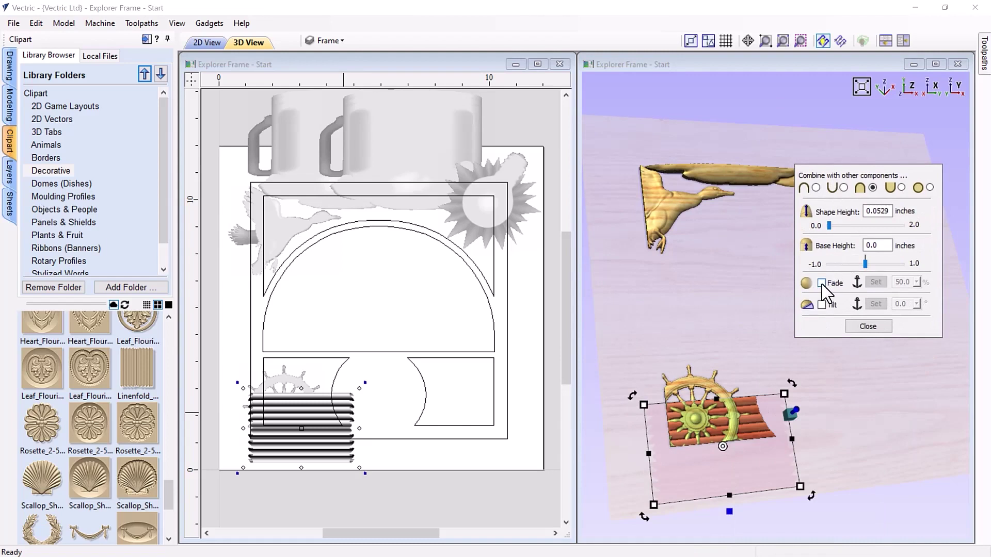
left_click(876, 282)
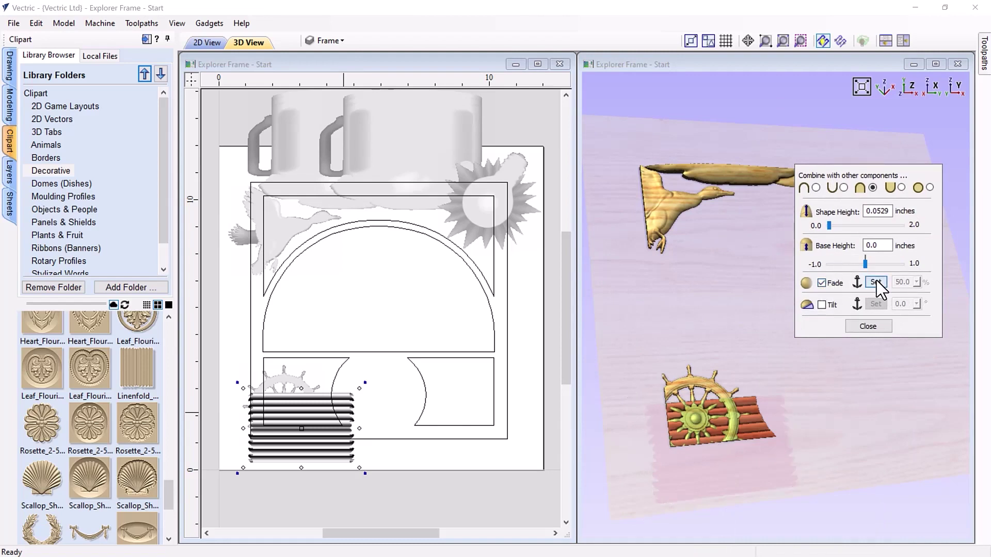
left_click(730, 474)
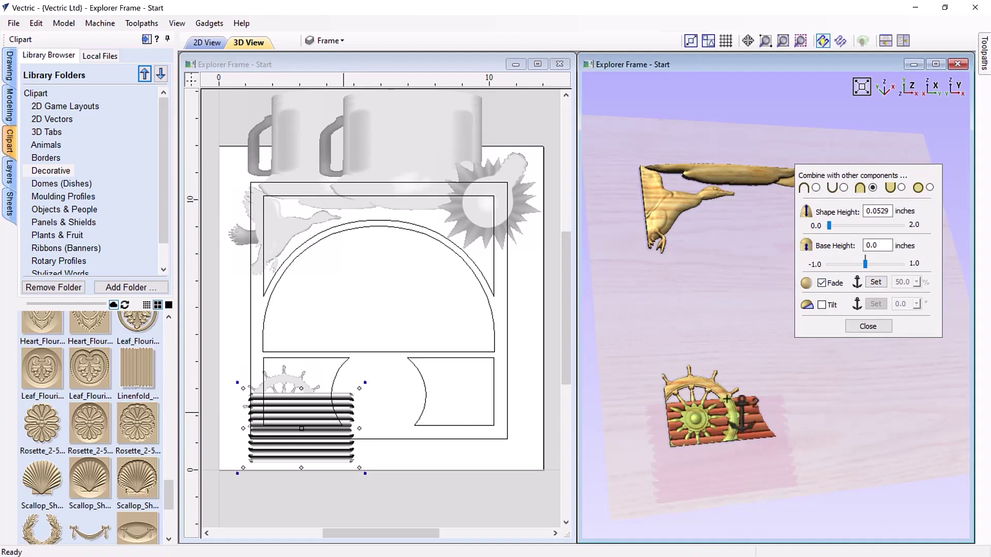
left_click(726, 399)
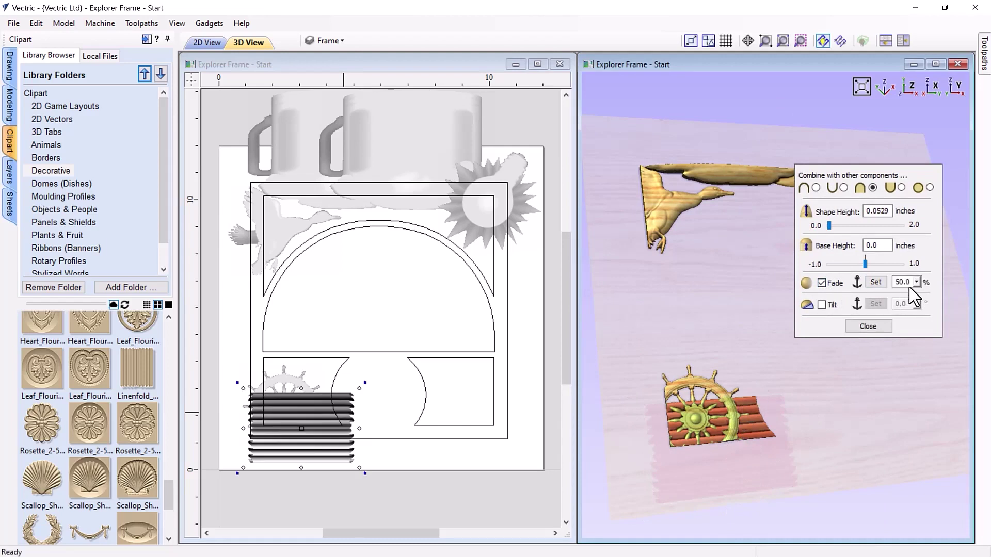
left_click(918, 284)
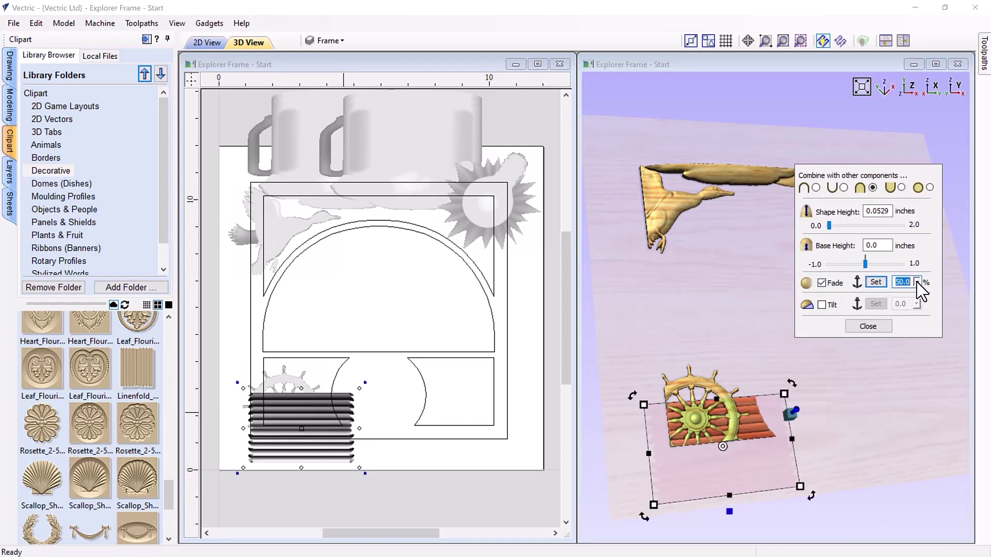
left_click_drag(917, 283, 919, 292)
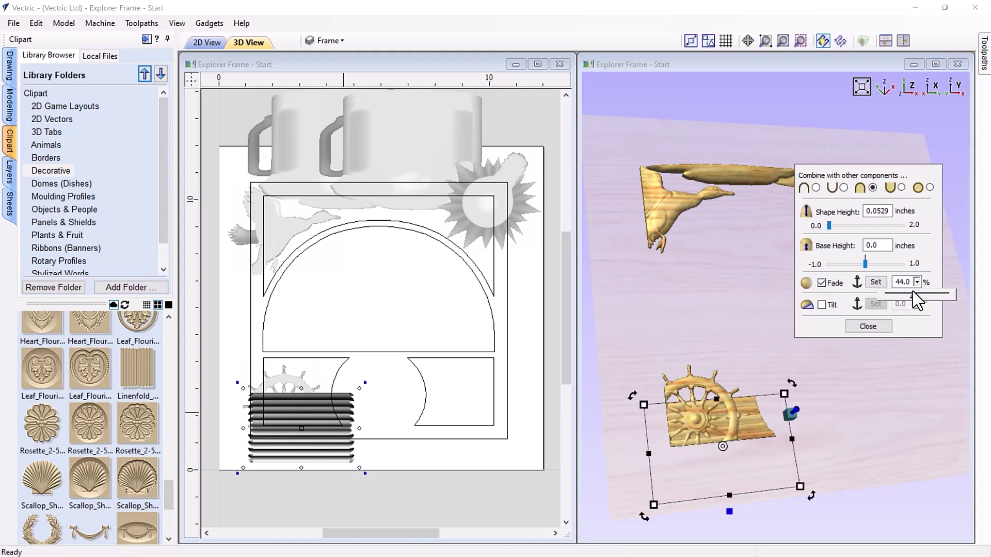
left_click_drag(913, 291, 912, 291)
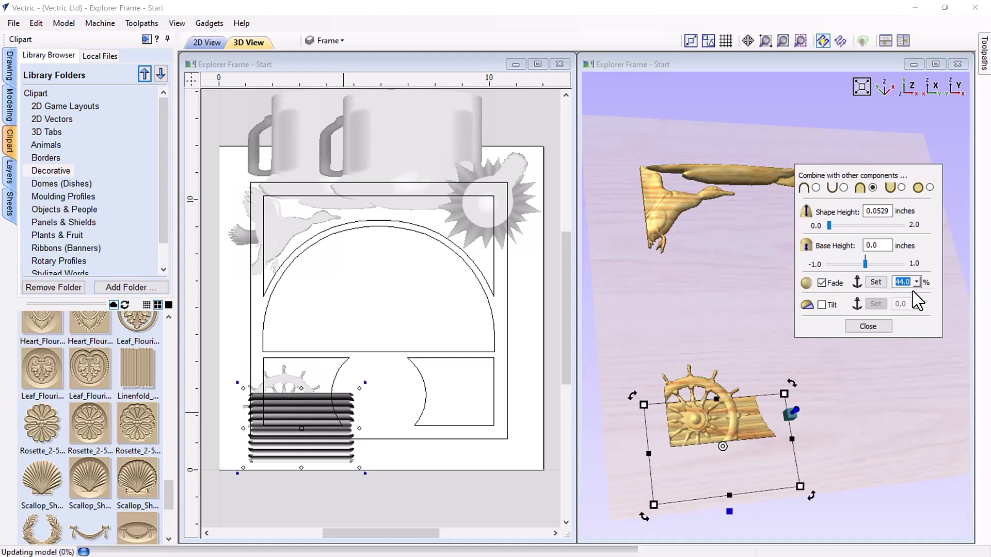
Raise the ship's wheel to a 0.0163 base height and close its combine settings.
left_click(696, 382)
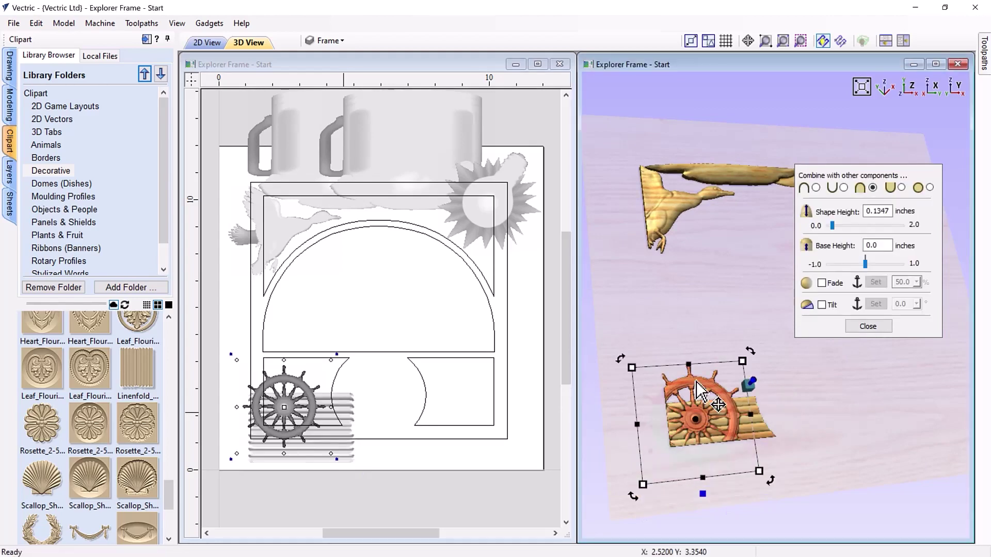
scroll(718, 470, "up", 5)
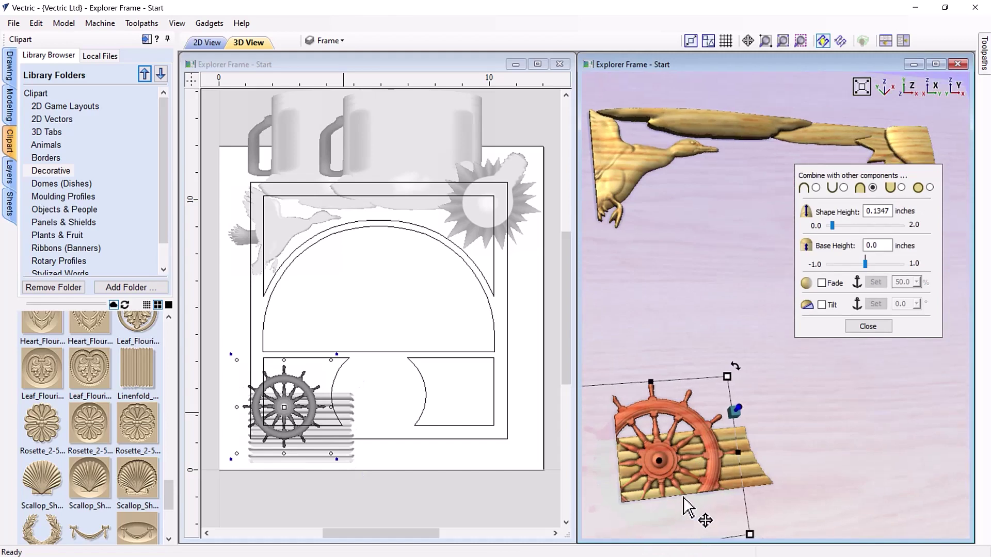
middle_click_drag(687, 514, 759, 377)
left_click_drag(859, 174, 892, 108)
left_click(793, 276)
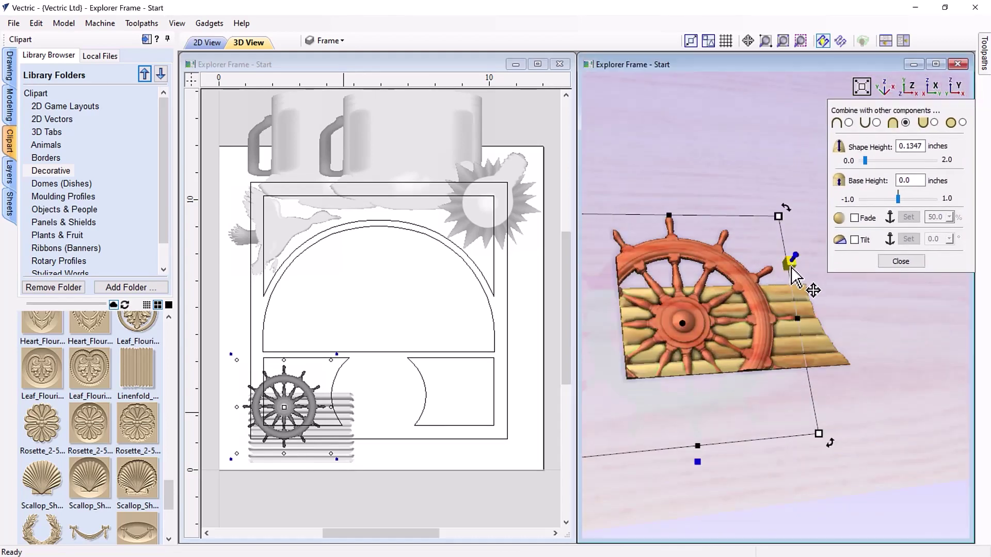
left_click(791, 266)
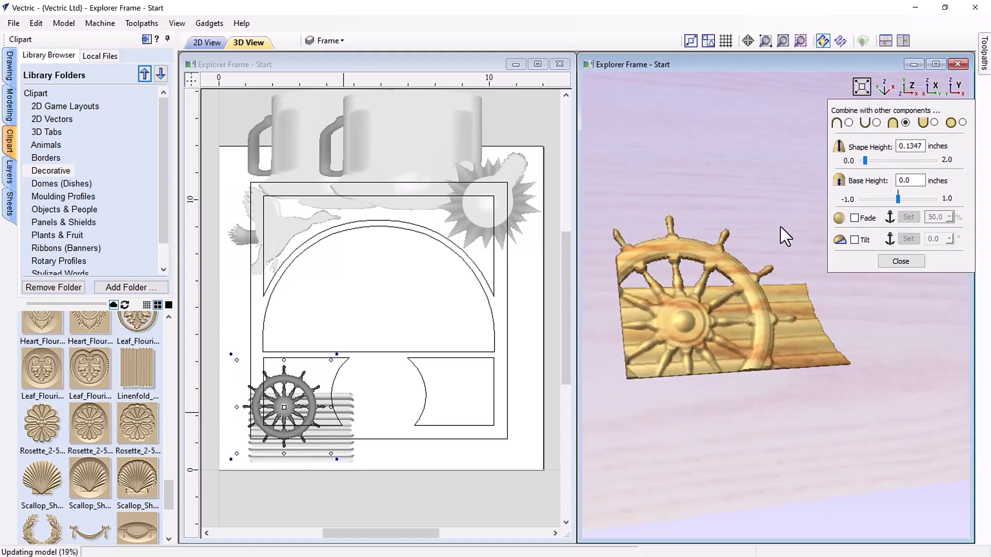
left_click(788, 437)
left_click_drag(867, 405, 859, 367)
left_click(901, 261)
left_click_drag(771, 283, 836, 316)
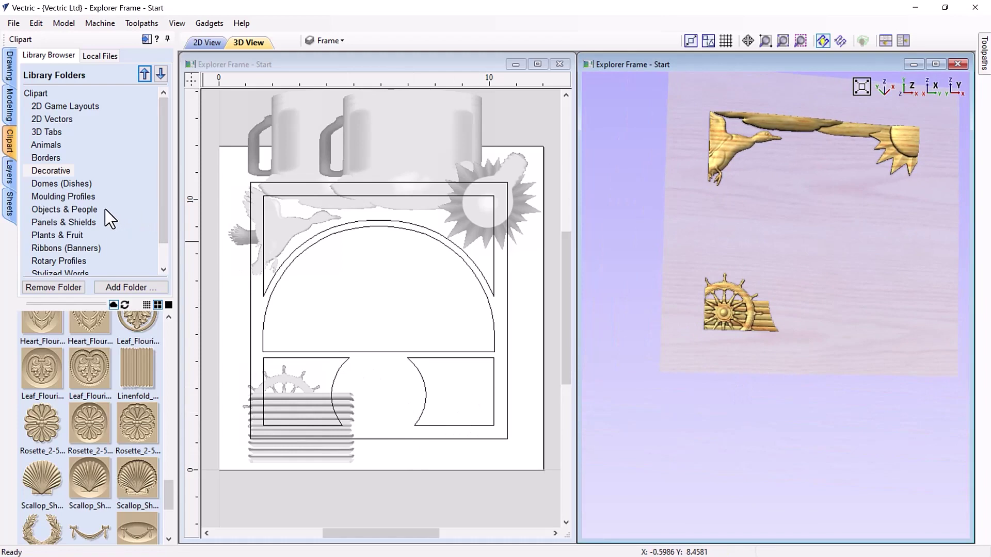
Drag the Open_Book clipart from Objects & People into the design.
left_click(86, 212)
scroll(93, 385, "down", 3)
scroll(93, 385, "down", 6)
left_click(88, 407)
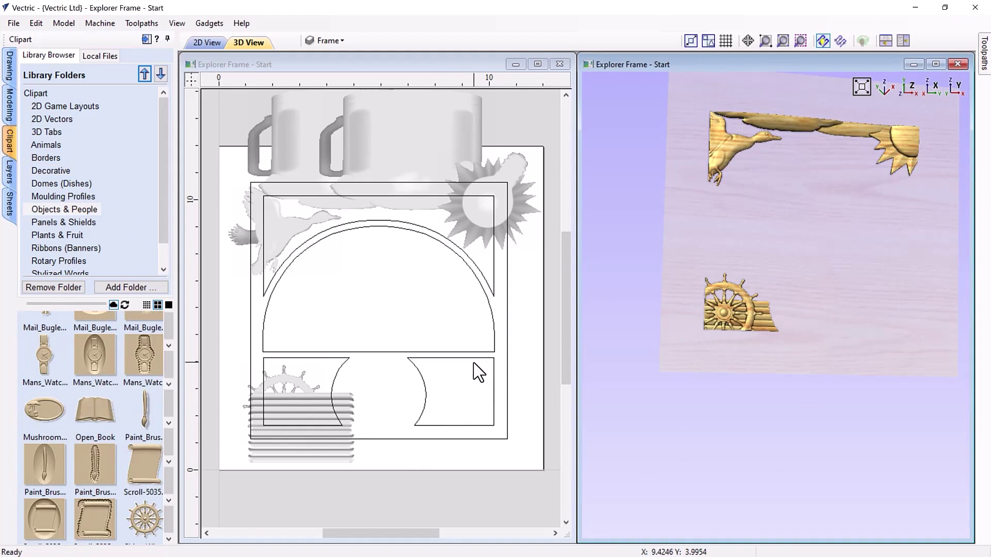
left_click_drag(100, 437, 381, 309)
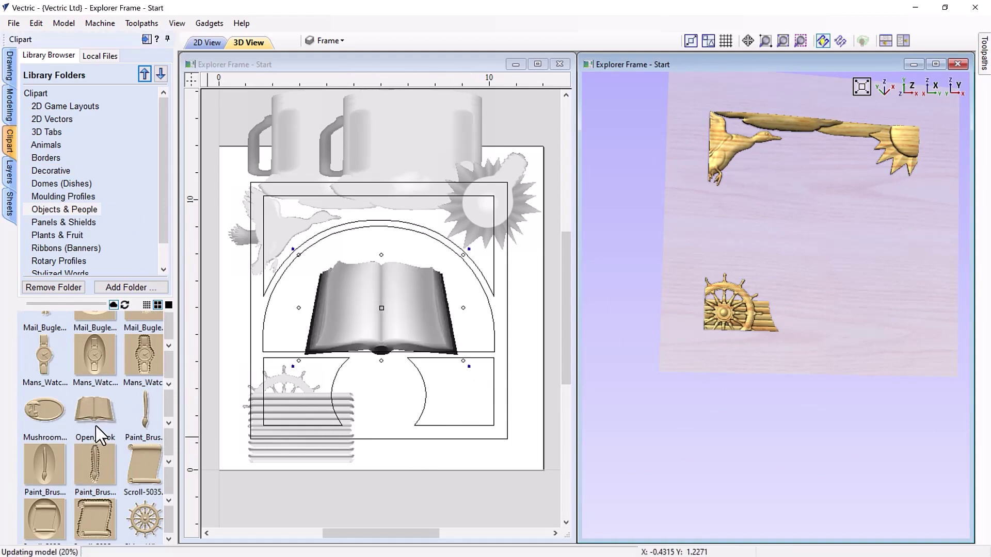
Shrink the book and fit it into the frame's lower-right opening, checking it in 3D.
left_click_drag(386, 310, 482, 399)
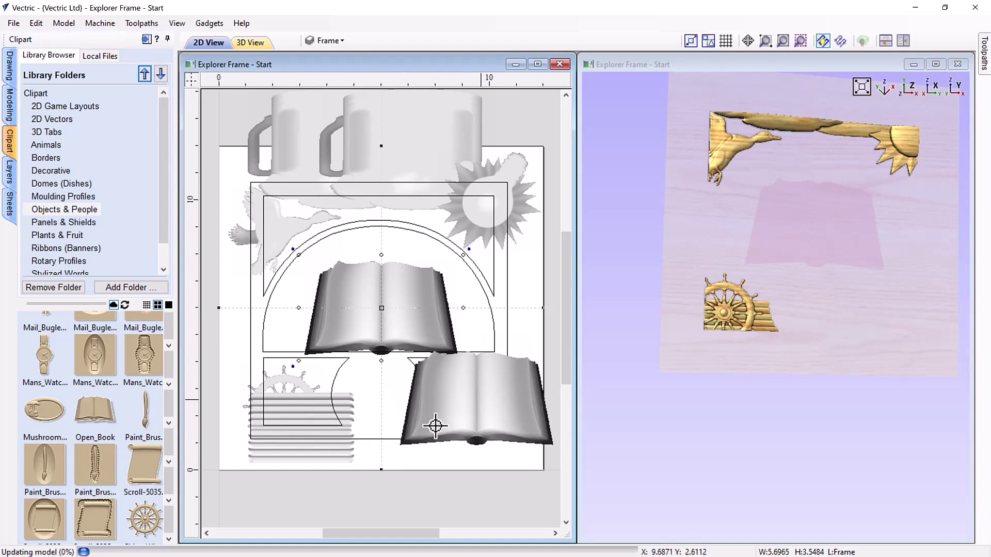
left_click_drag(395, 454, 460, 408)
left_click_drag(519, 374, 495, 383)
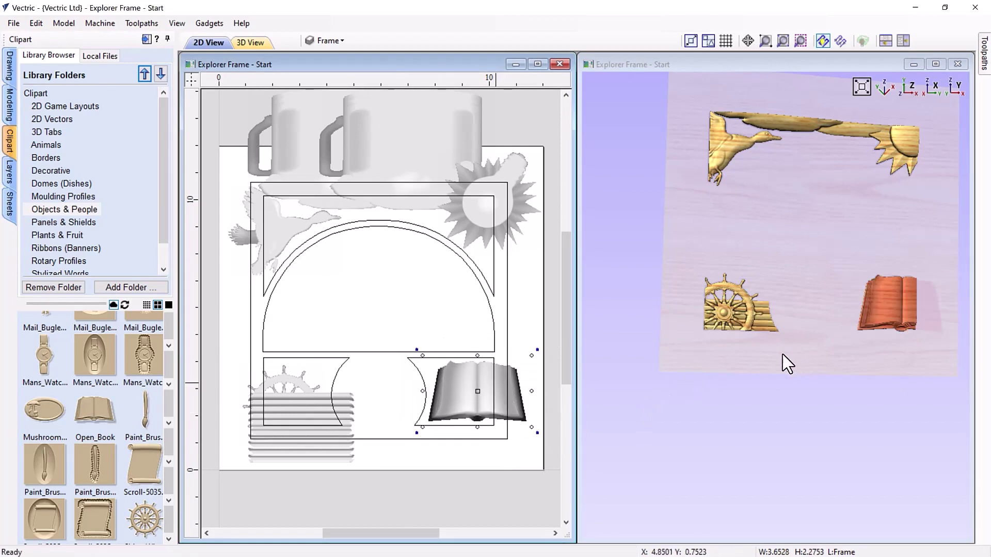
left_click(777, 373)
left_click_drag(814, 217, 743, 202)
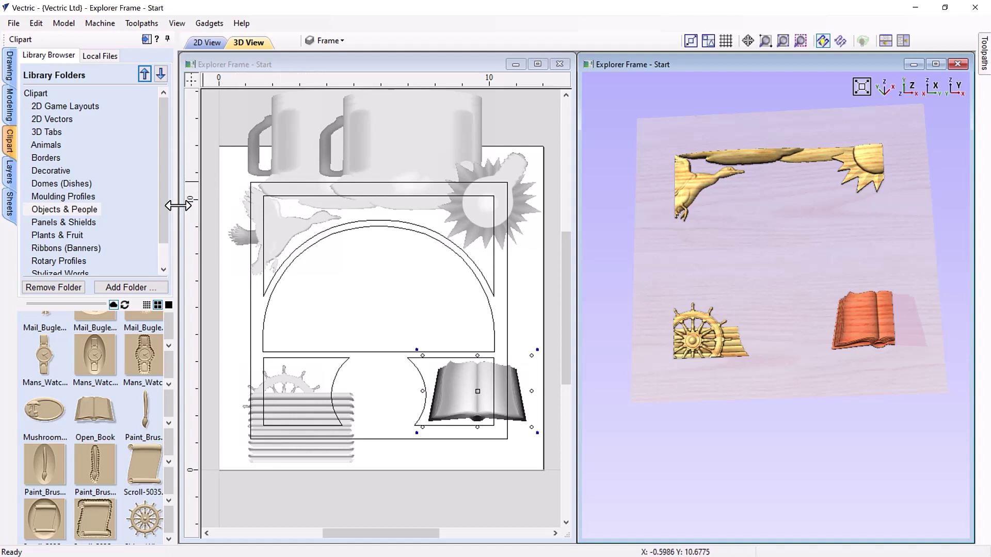
left_click_drag(161, 215, 162, 231)
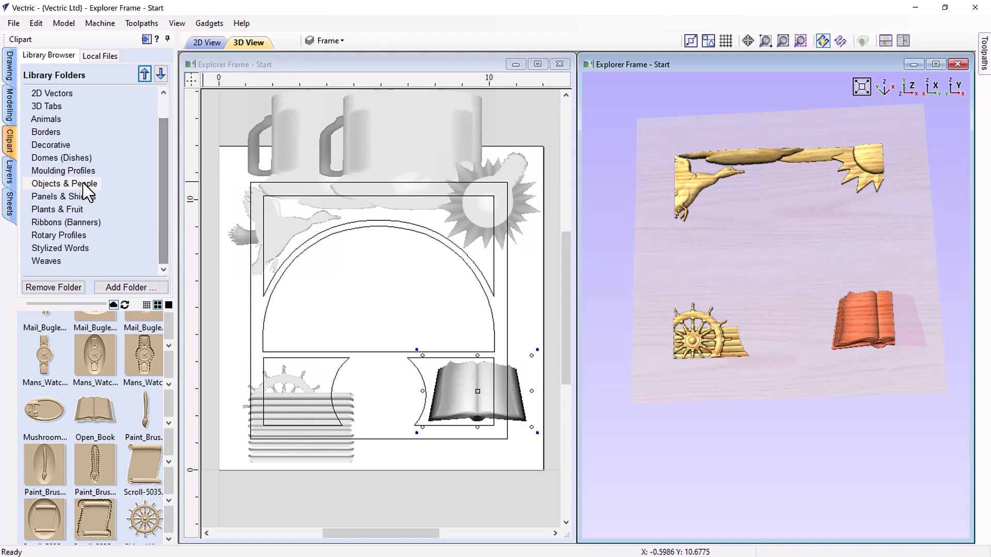
left_click(9, 107)
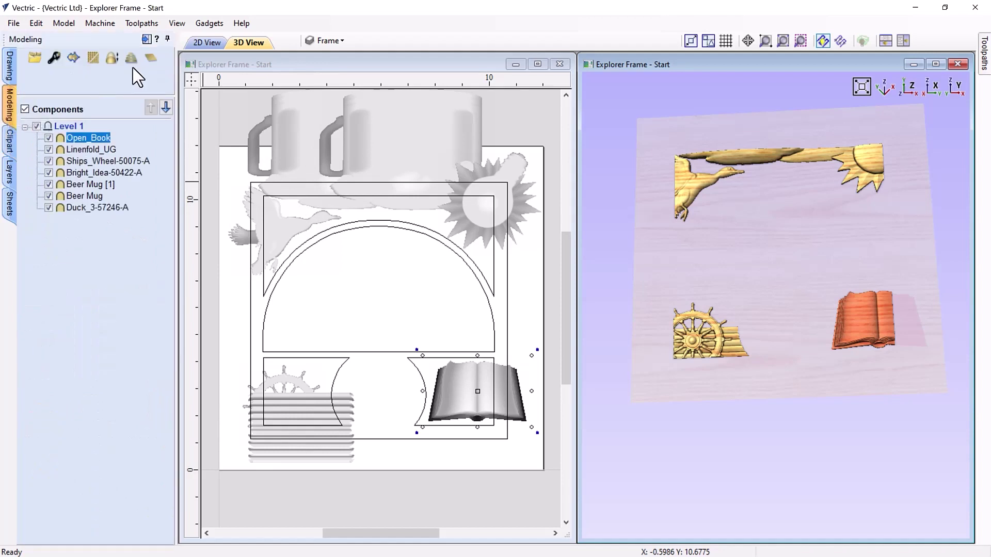
Create a zero plane to trim the reliefs, then open Level 1's component properties.
left_click(150, 63)
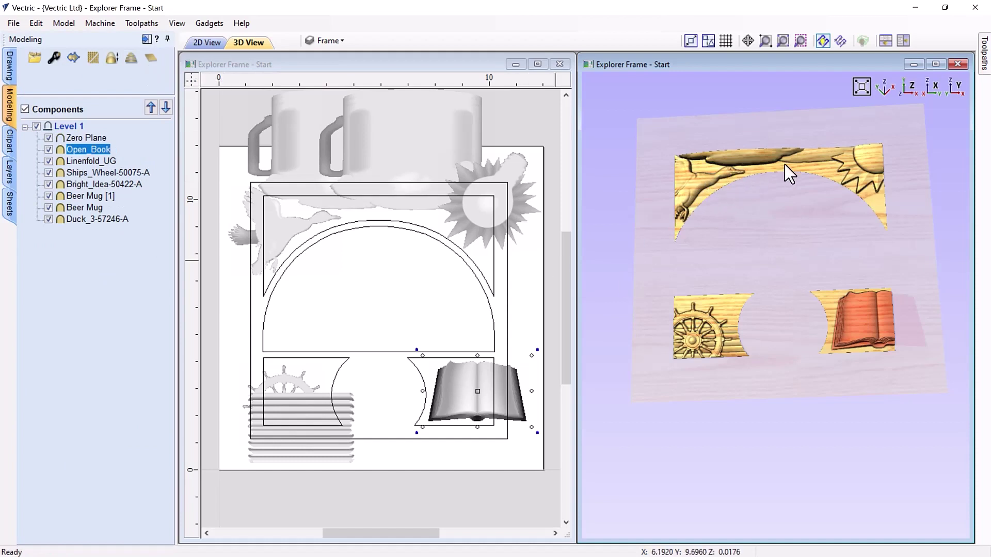
left_click(64, 127)
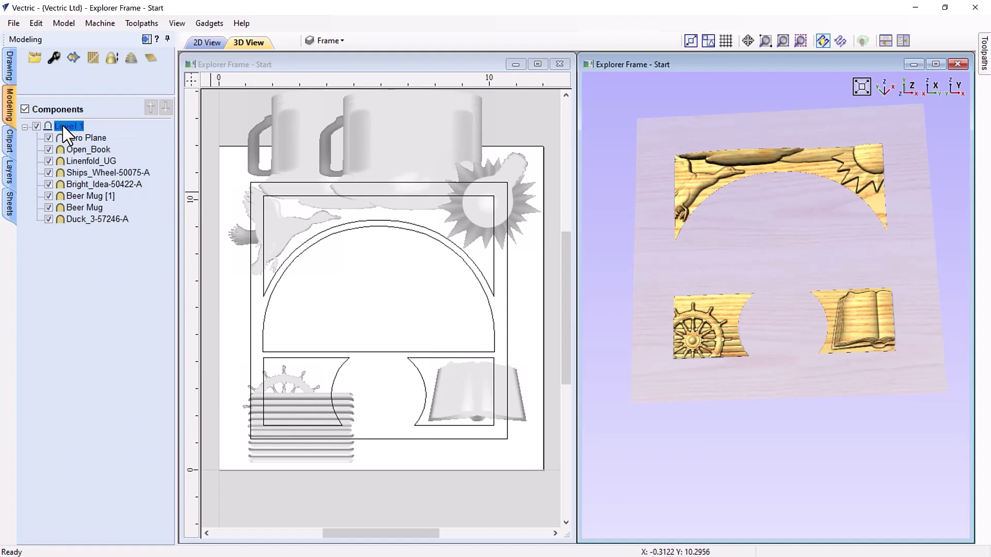
left_click(53, 60)
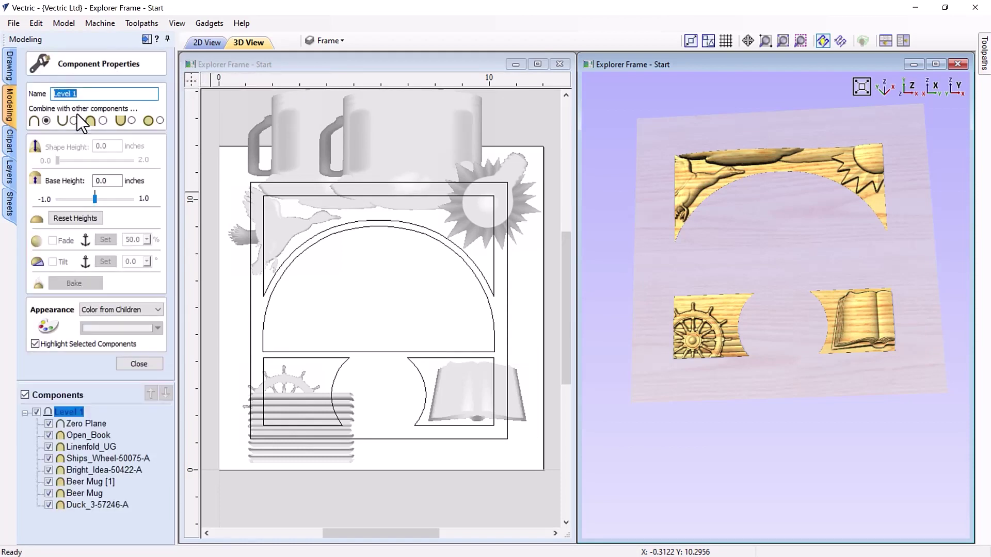
Give Level 1 a -0.25 base height and inspect the recessed reliefs in 3D.
left_click_drag(115, 178, 88, 184)
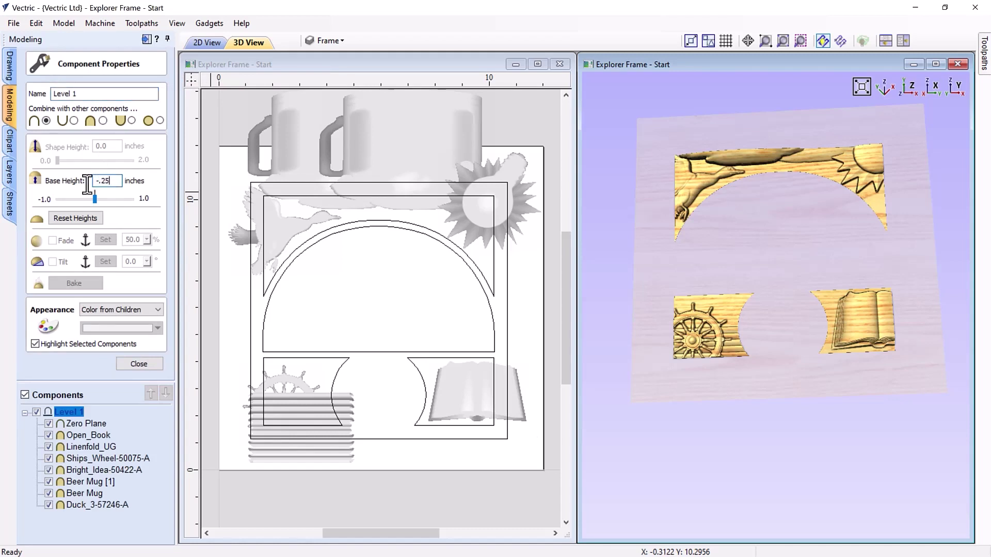
type("-.25")
key("Return")
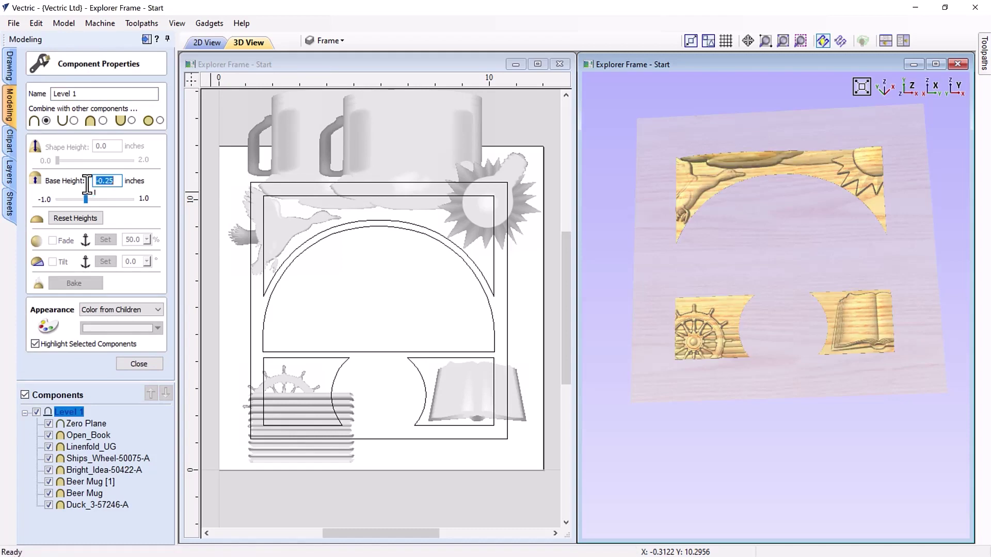
left_click_drag(642, 261, 760, 268)
scroll(724, 201, "up", 3)
left_click_drag(724, 202, 759, 286)
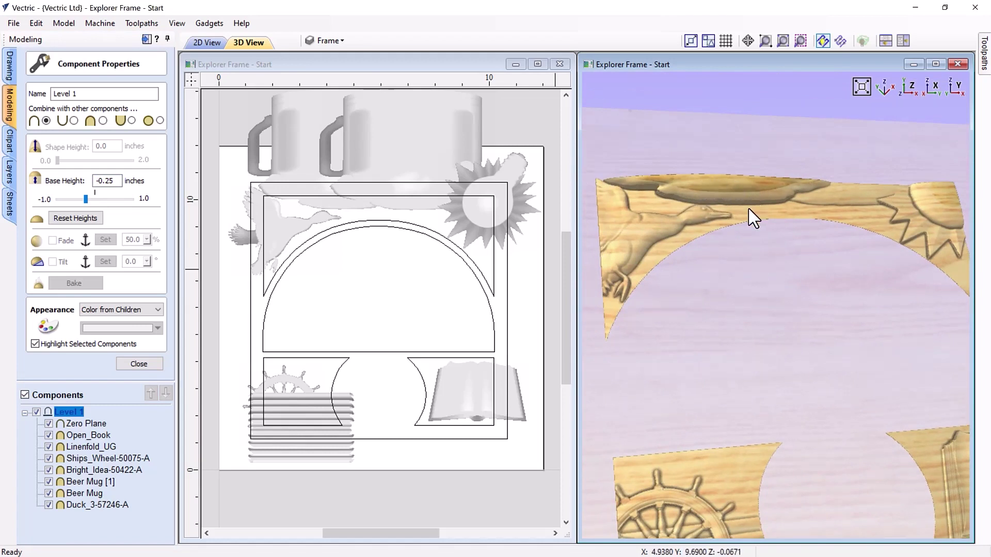
left_click_drag(708, 195, 776, 269)
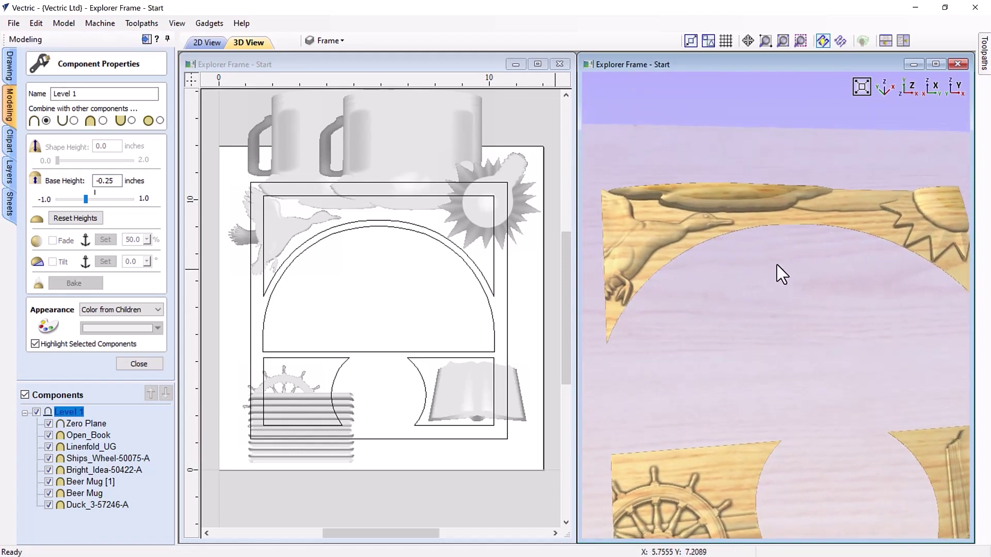
left_click(738, 194)
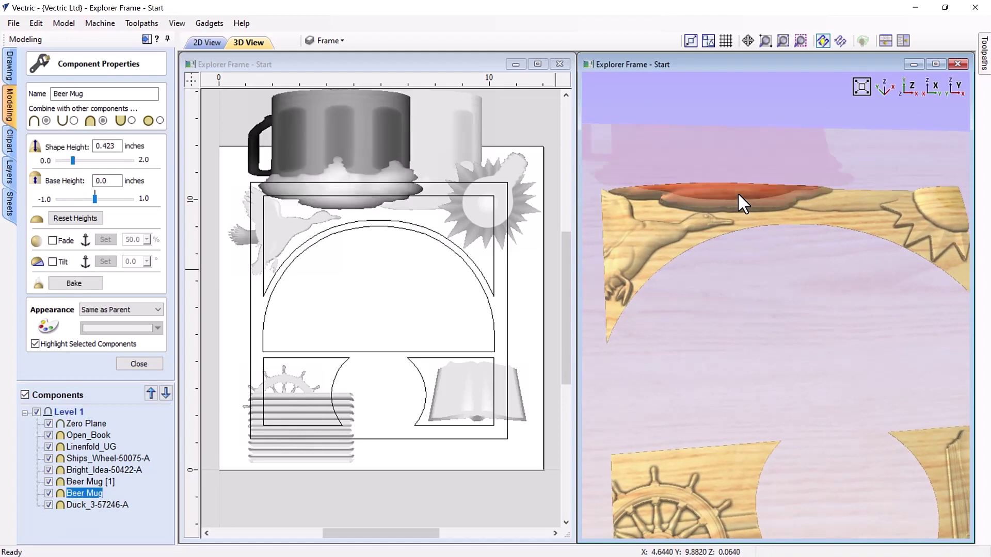
Lower the Beer Mug to a 0.2597 shape height, then check the sun and book reliefs.
left_click(739, 195)
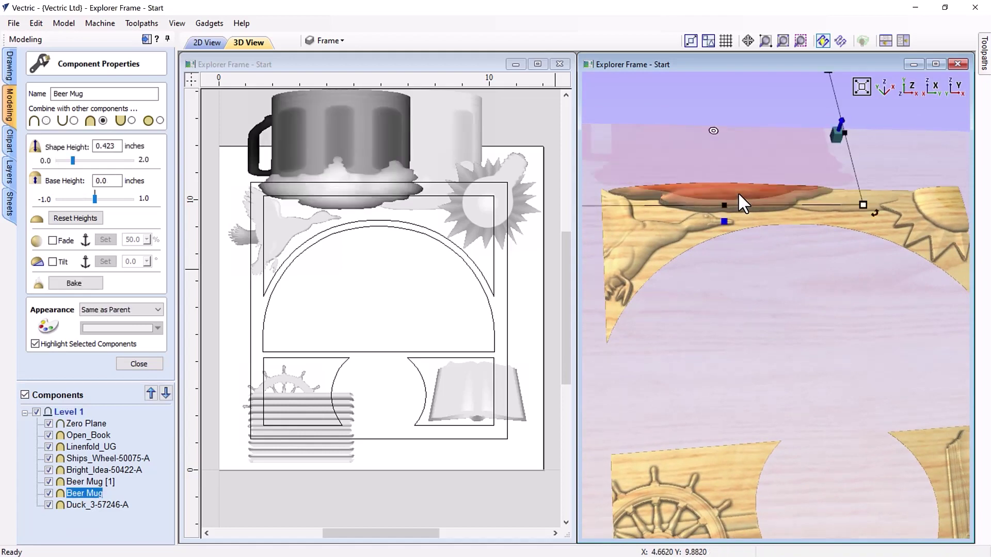
left_click(842, 129)
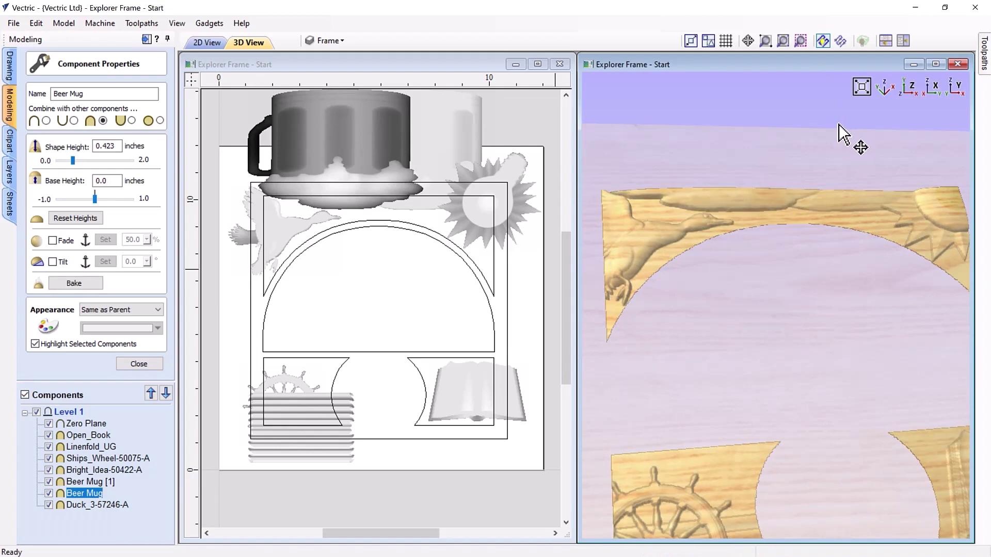
middle_click_drag(814, 389, 765, 231)
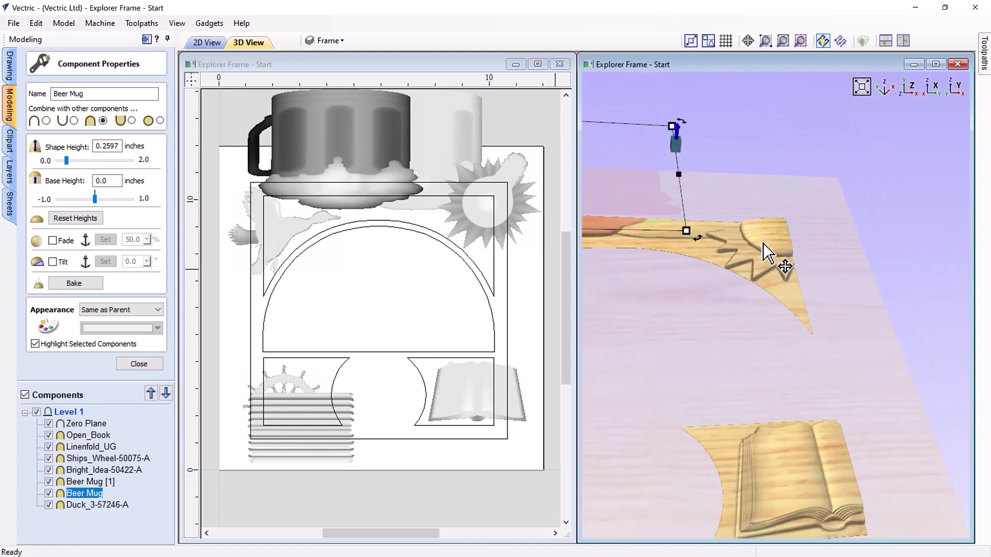
left_click(766, 239)
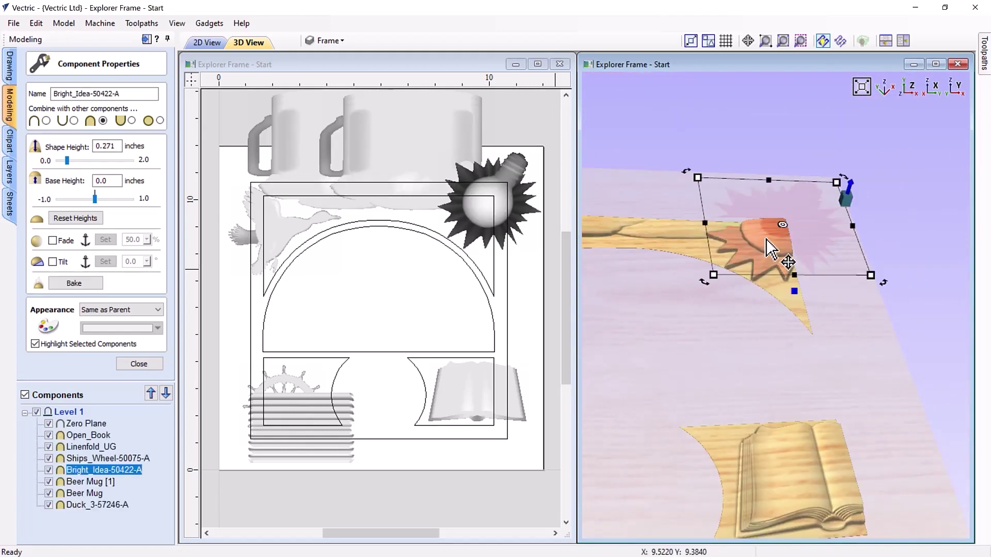
left_click(849, 196)
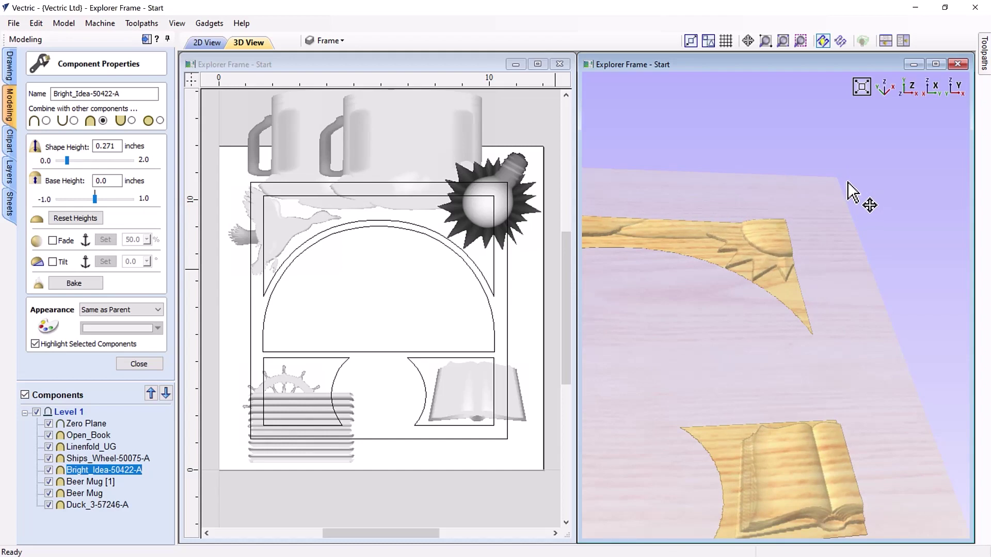
left_click(776, 491)
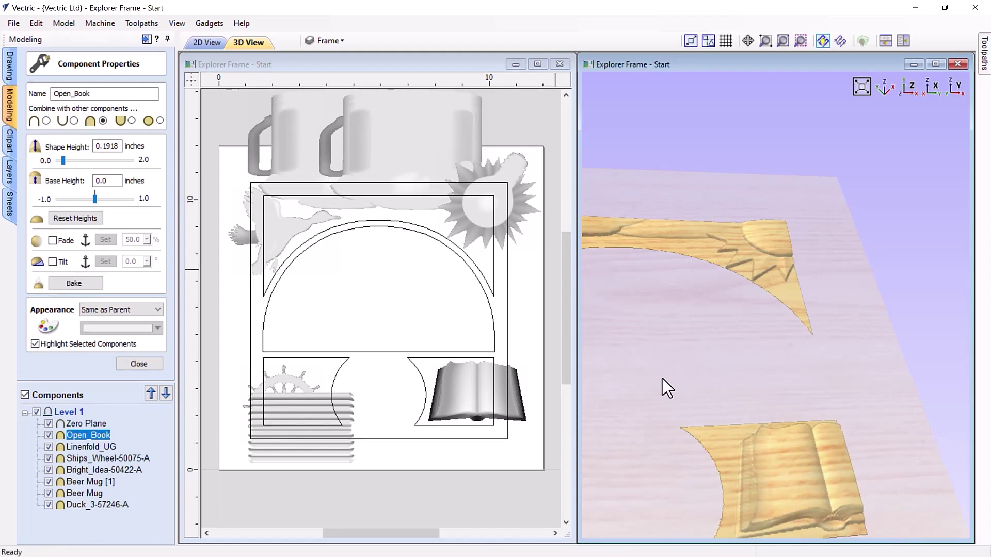
Raise the ship's wheel to a 0.2016 shape height and view the model from above.
left_click_drag(664, 397, 808, 250)
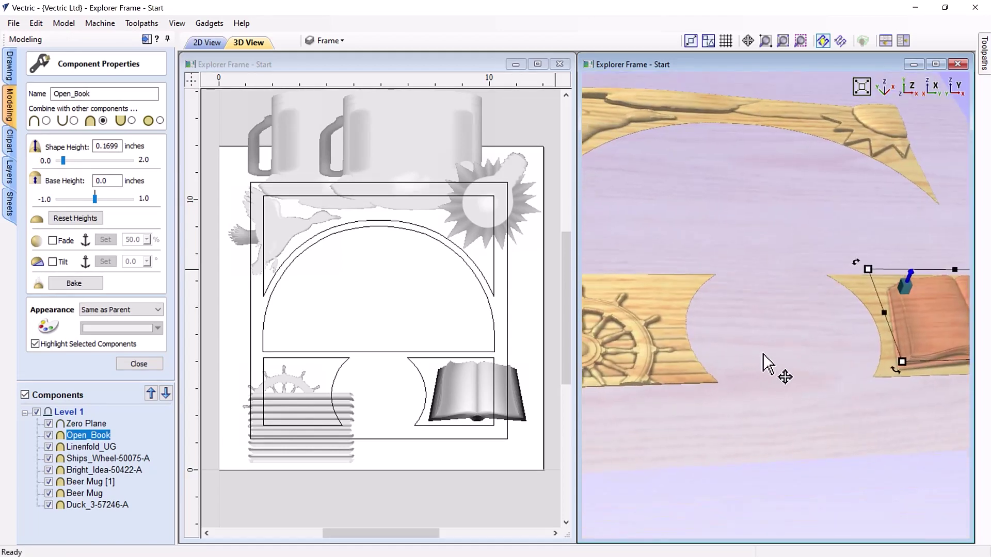
scroll(728, 367, "up", 2)
left_click(718, 357)
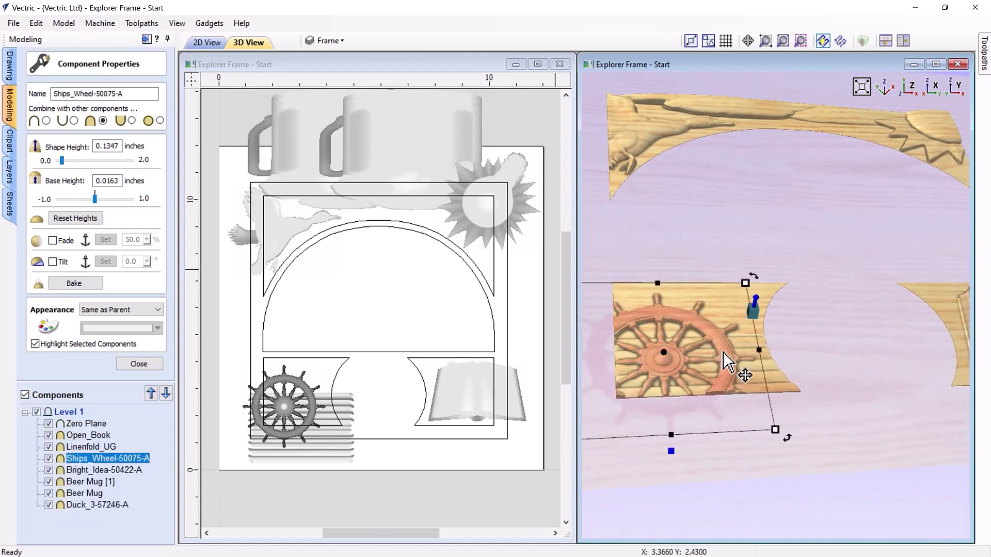
left_click(759, 297)
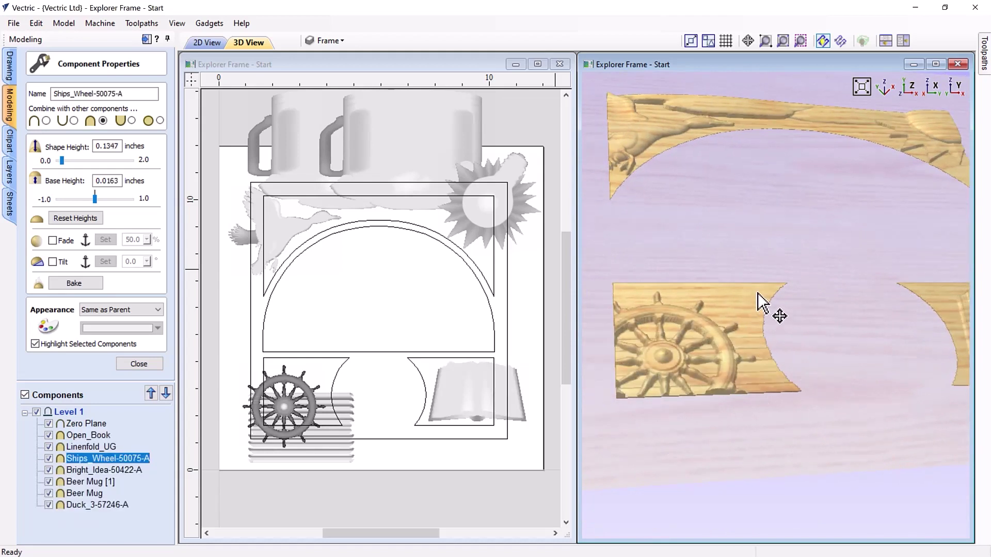
left_click_drag(759, 299, 758, 377)
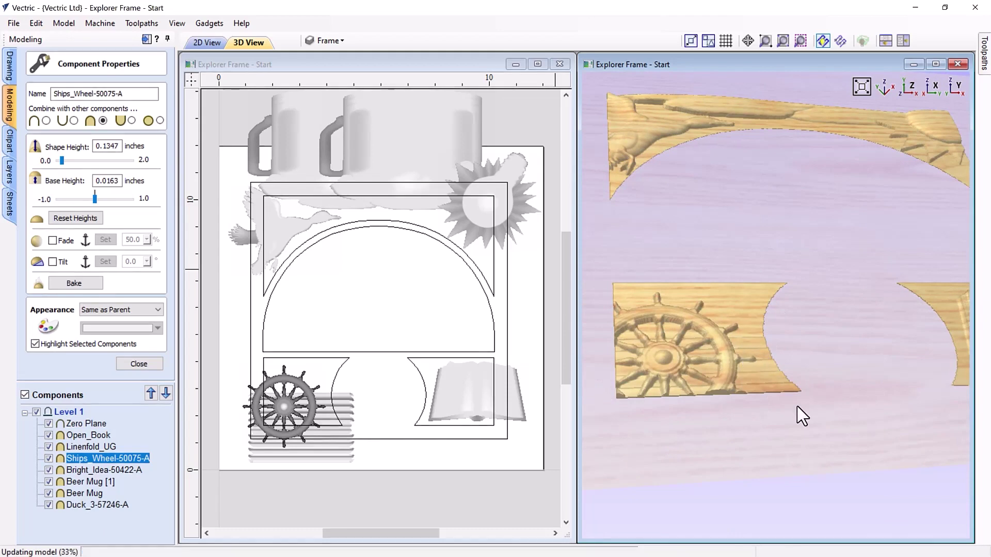
left_click(912, 88)
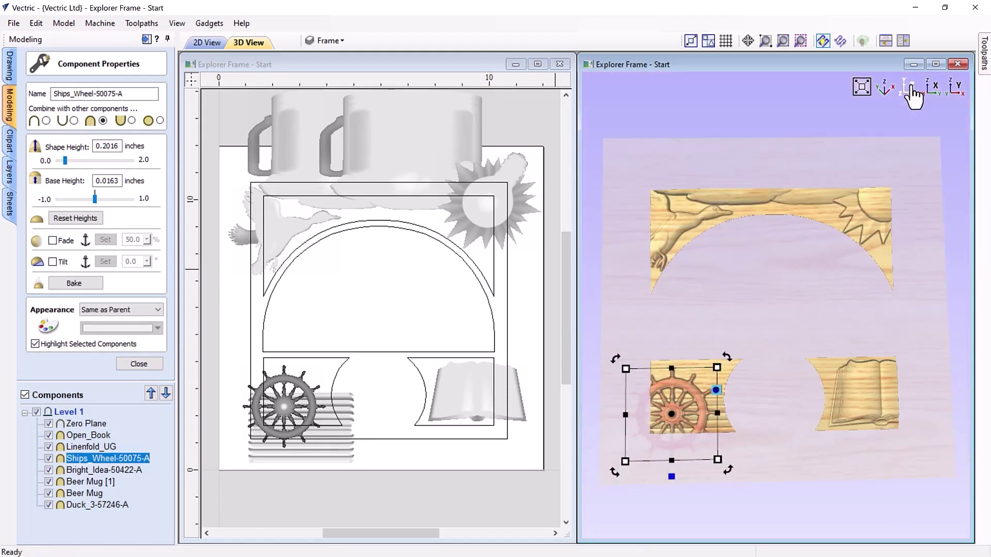
left_click(812, 262)
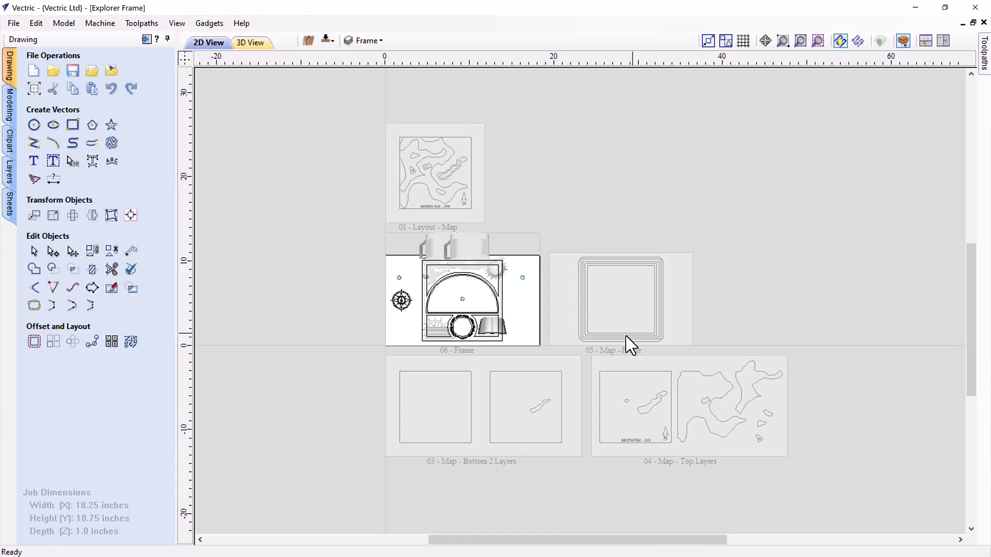
Zoom in on the 06 - Frame sheet in the 2D layout.
scroll(470, 331, "up", 3)
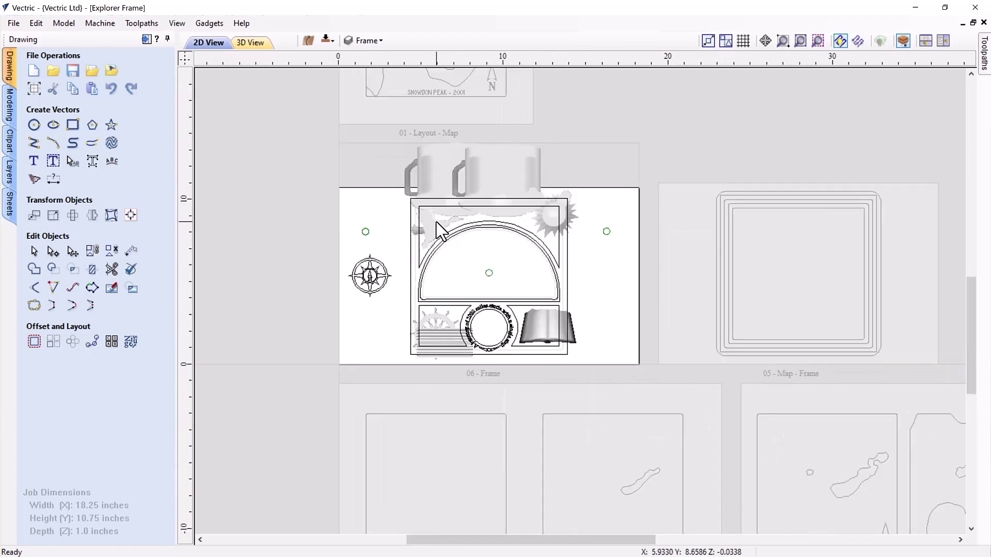
scroll(436, 221, "up", 1)
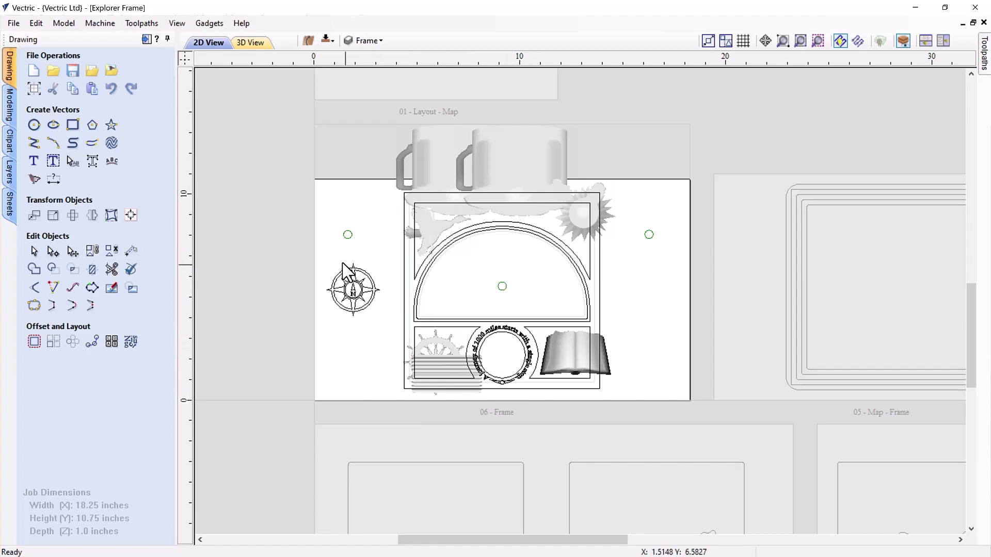
scroll(344, 276, "up", 3)
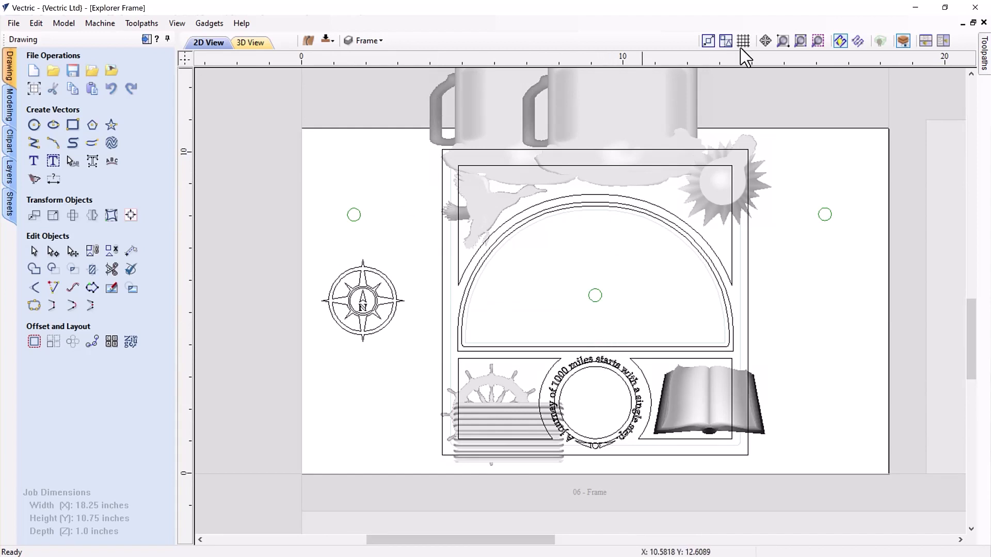
Show the frame in 3D, tilt it, and pin the Toolpaths panel open.
left_click(258, 43)
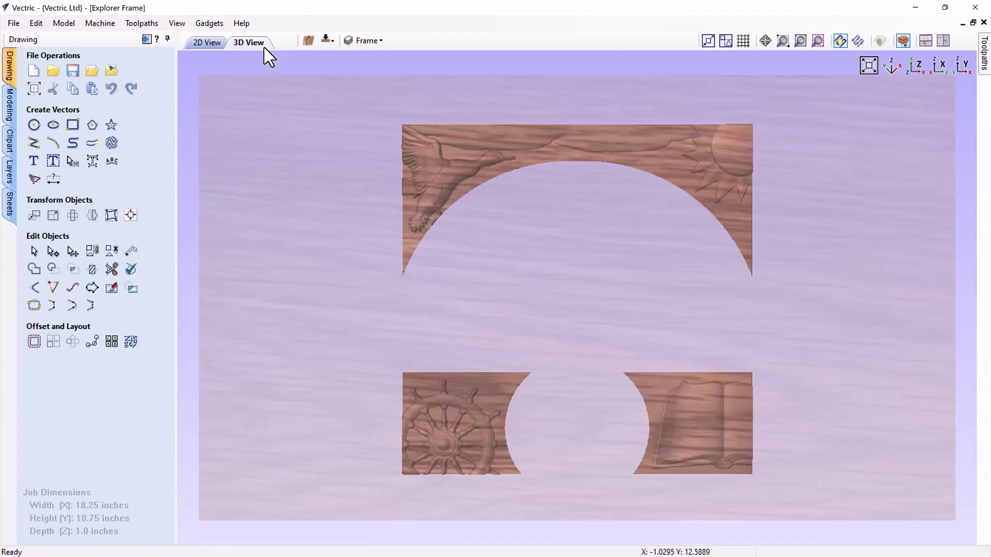
left_click_drag(627, 363, 590, 367)
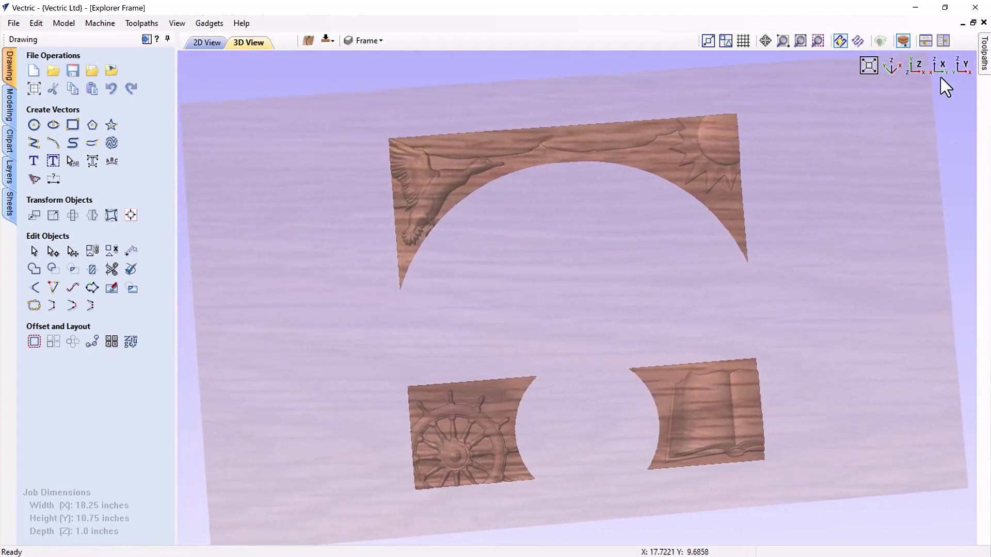
left_click(985, 51)
left_click(969, 39)
left_click(969, 40)
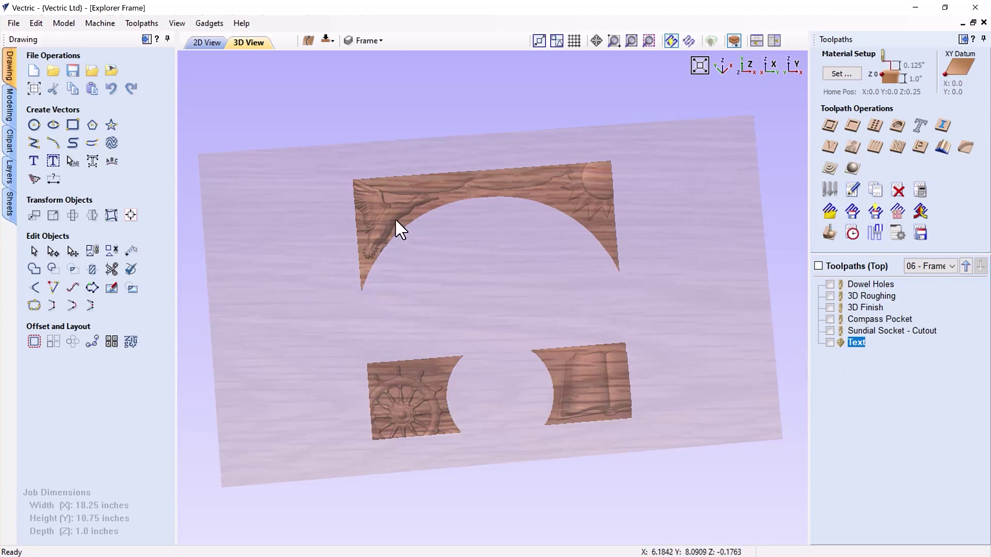
Make Dowel Holes, 3D Roughing, 3D Finish, Compass Pocket, Sundial Socket - Cutout and Text visible.
left_click(830, 284)
left_click(830, 296)
left_click(830, 308)
left_click(830, 319)
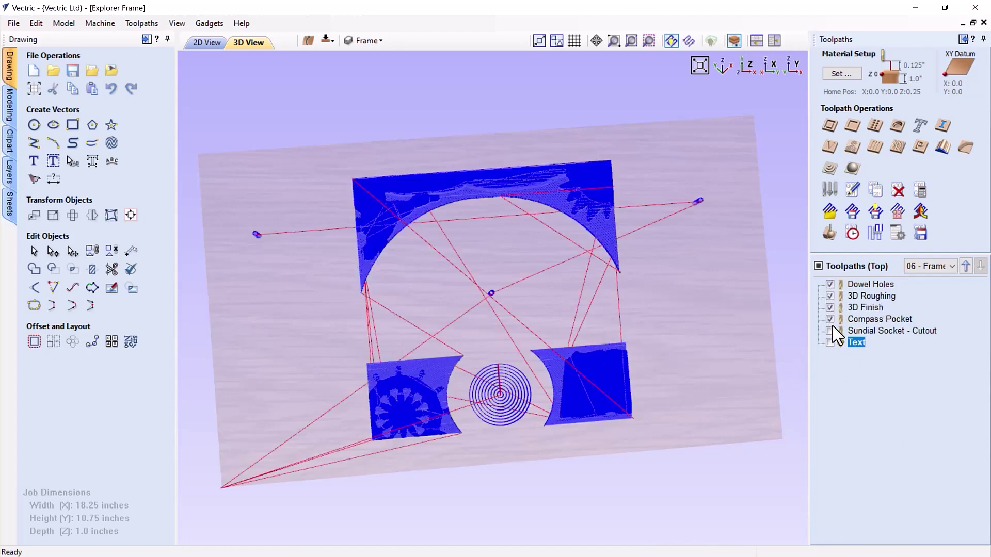
left_click(830, 331)
left_click(830, 343)
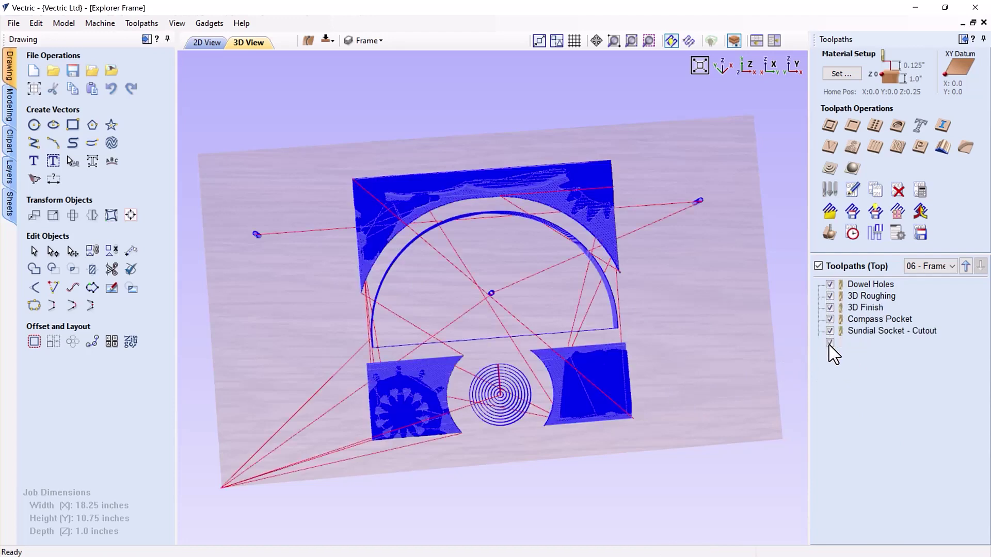
Preview all top-side toolpaths carving in wood, orbit to inspect, then close.
left_click(831, 234)
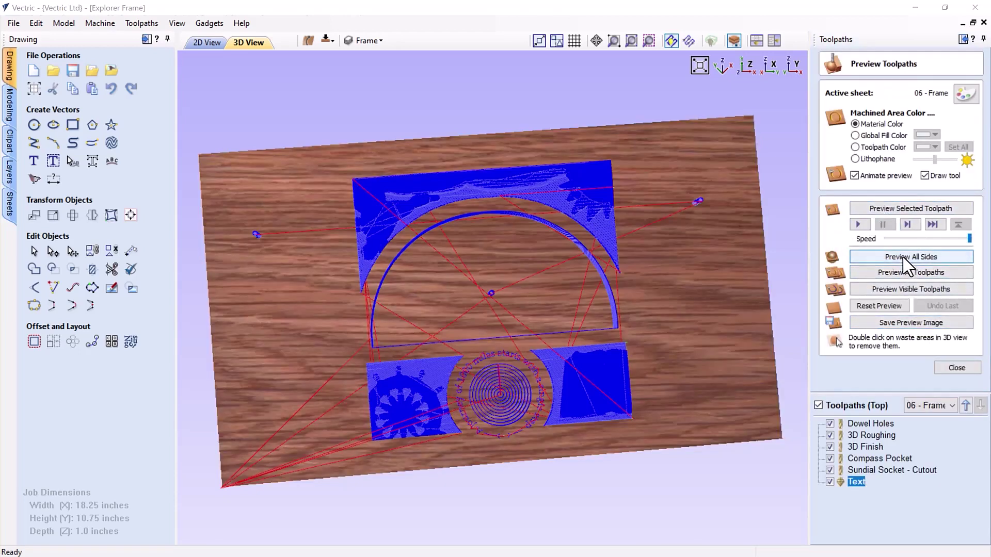
left_click(906, 273)
left_click_drag(515, 407, 590, 336)
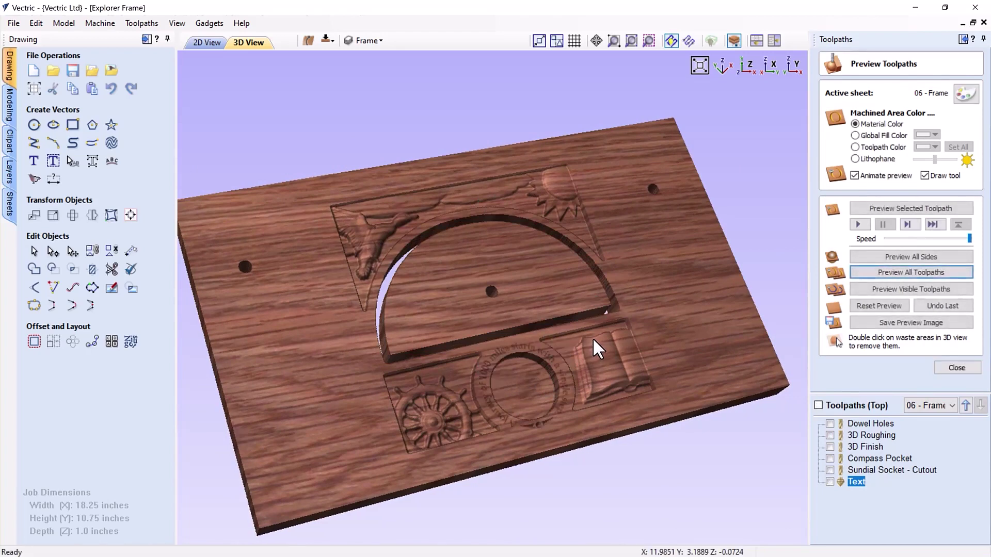
left_click_drag(576, 321, 513, 385)
left_click(957, 369)
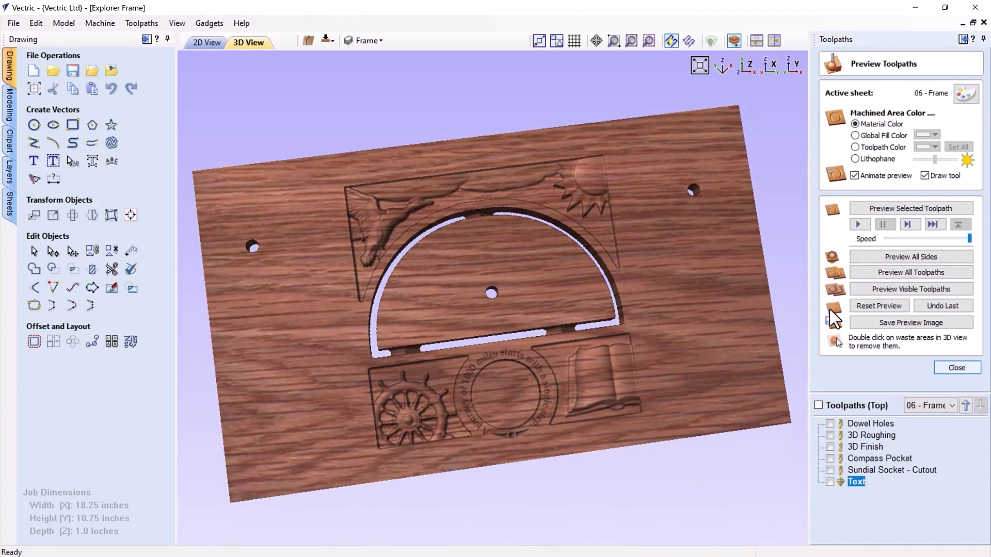
Switch to the bottom side and preview its visible toolpaths carving, inspecting from several angles.
left_click(322, 40)
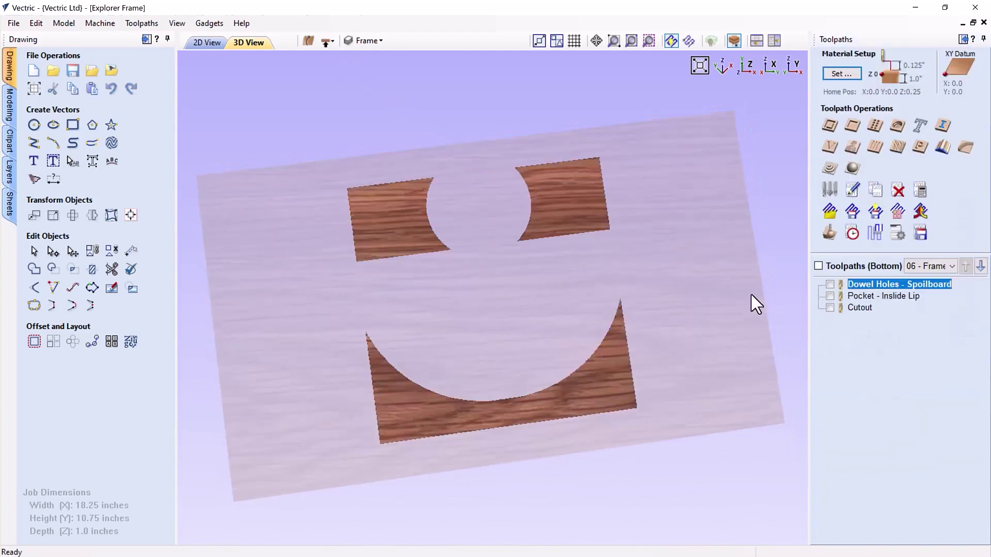
left_click(818, 266)
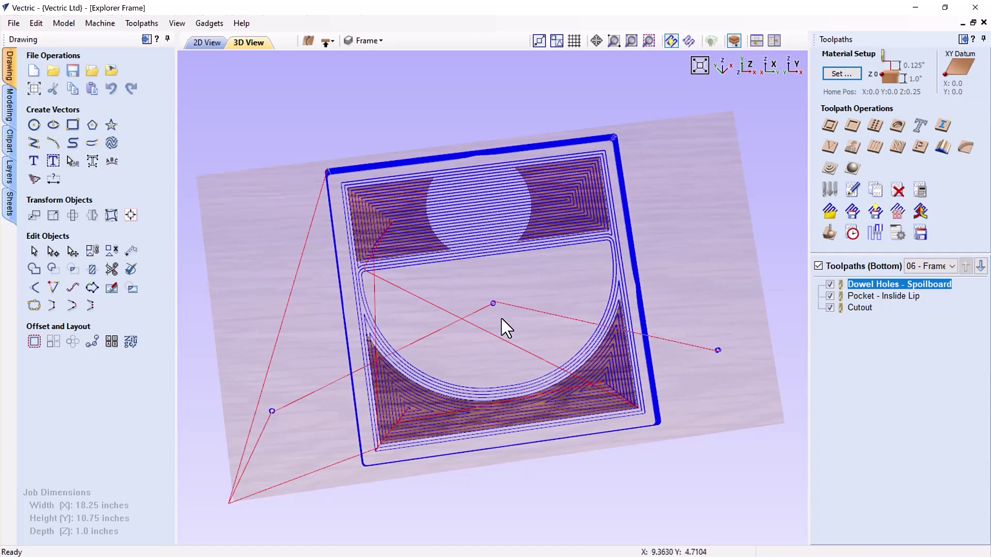
left_click(830, 233)
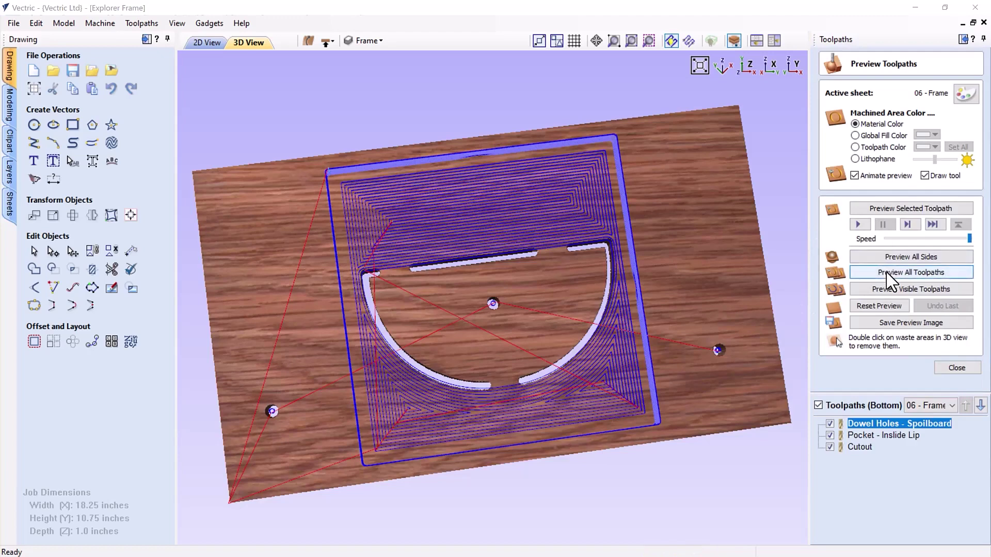
left_click(884, 290)
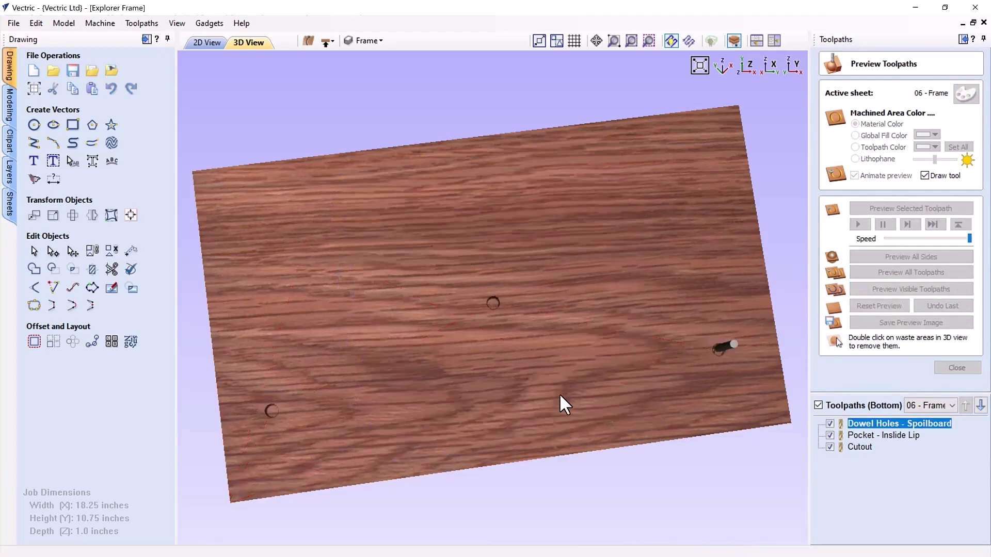
left_click_drag(519, 395, 581, 361)
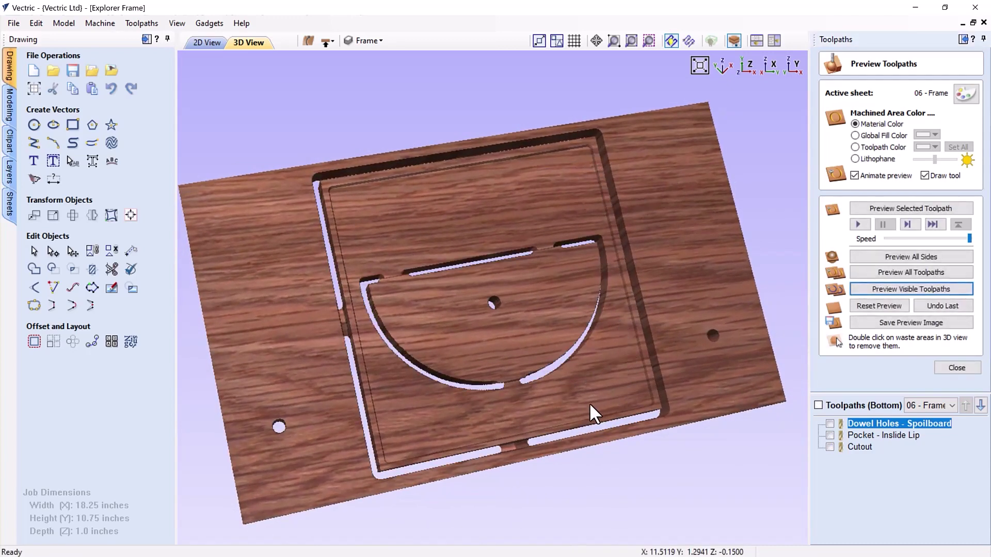
left_click_drag(462, 434, 513, 190)
left_click_drag(586, 348, 551, 403)
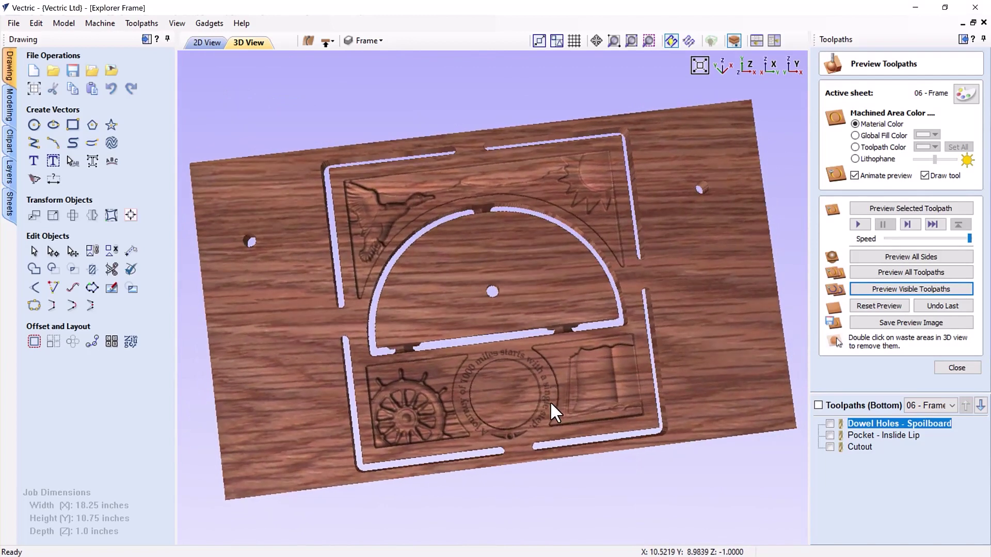
left_click_drag(495, 394, 543, 448)
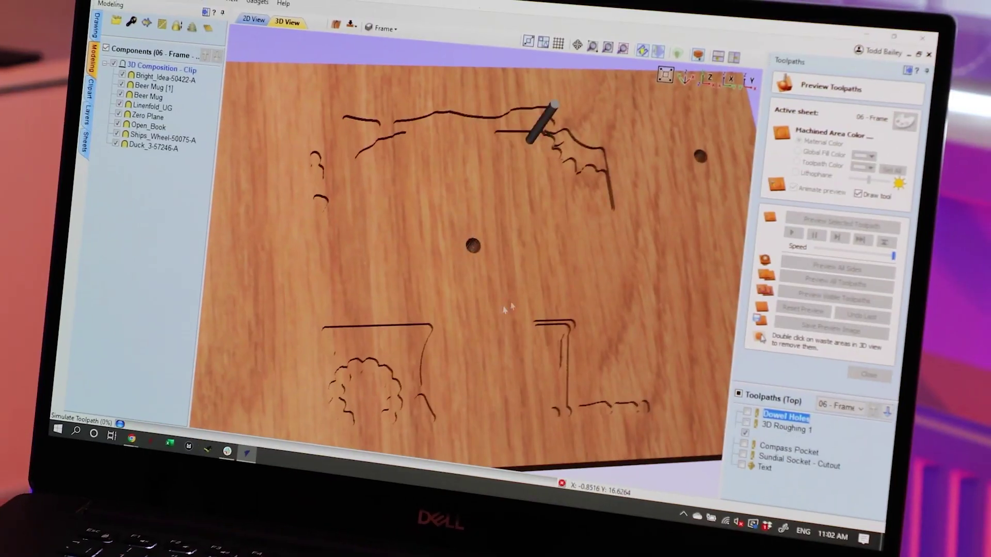
Orbit to a near top-down view of the simulated duck, sun, ship's wheel, book and text ring.
left_click_drag(519, 288, 473, 326)
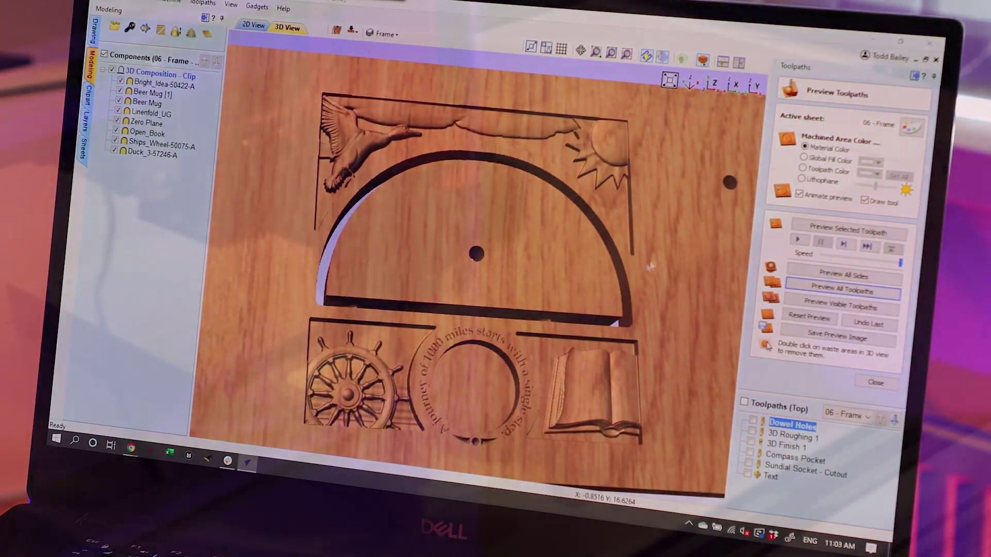